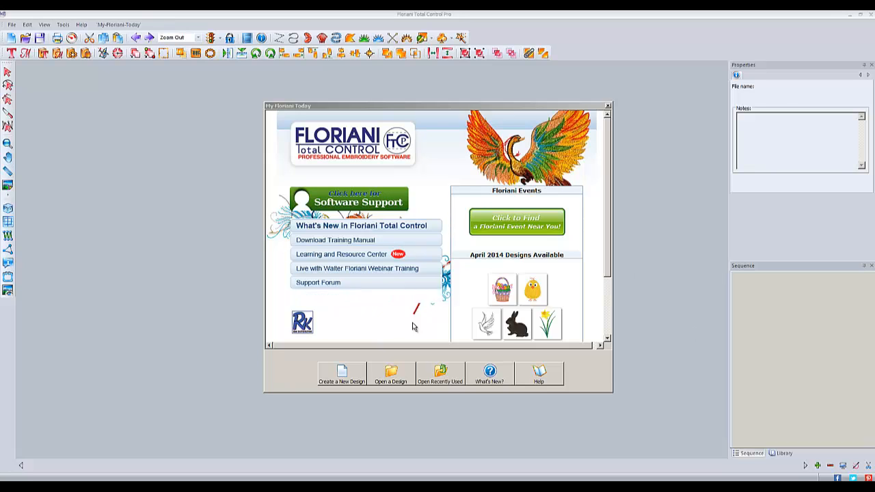
# - Create a new design and load the bunny image from the DVD RW Drive (D:) as its backdrop
pyautogui.click(350, 377)
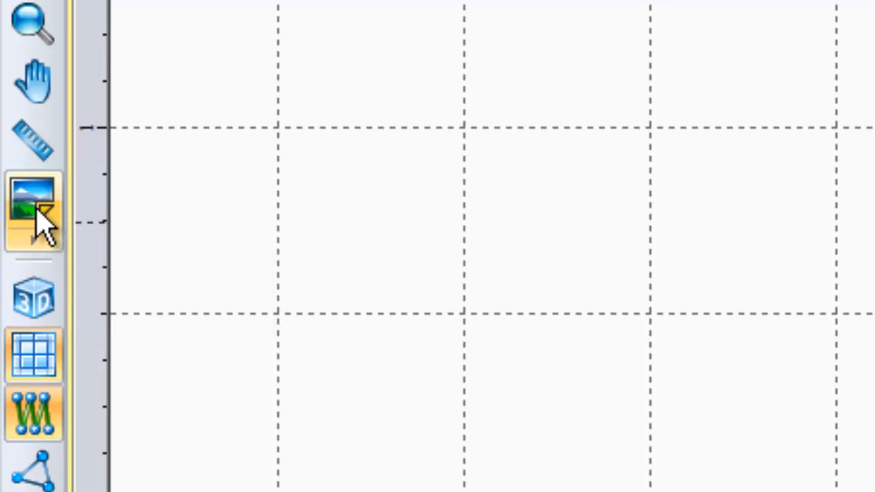
pyautogui.click(36, 209)
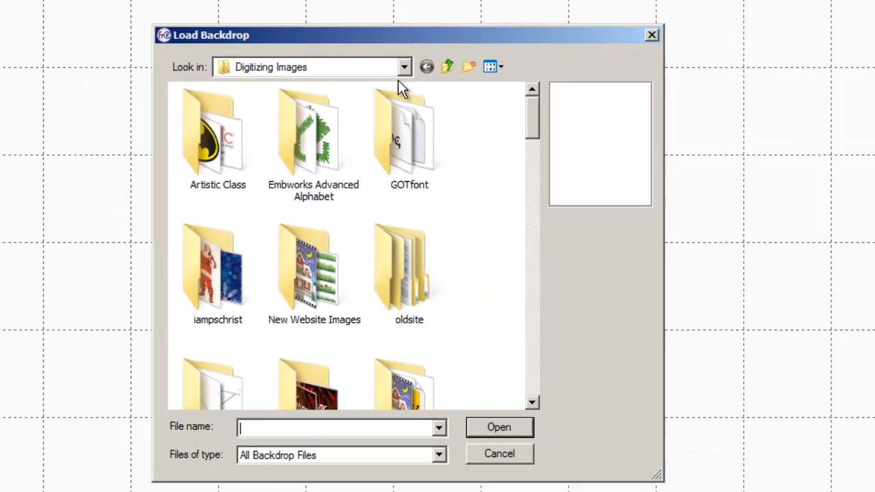
pyautogui.click(293, 63)
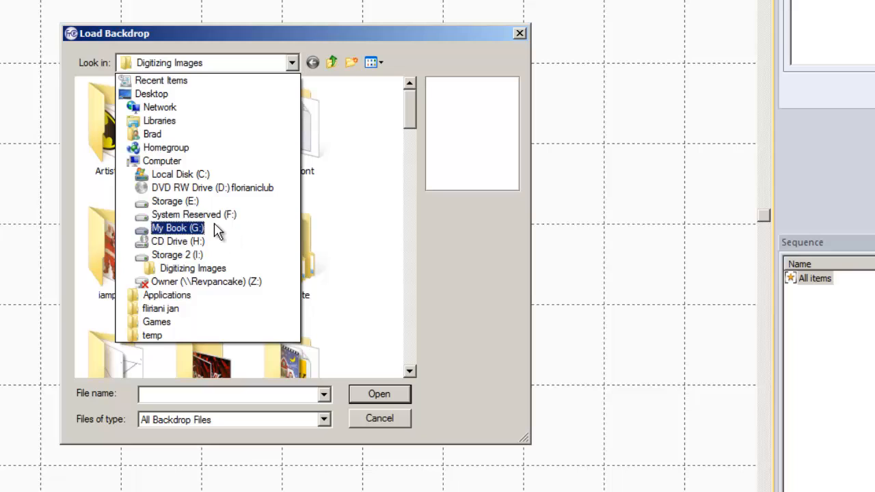
pyautogui.click(176, 190)
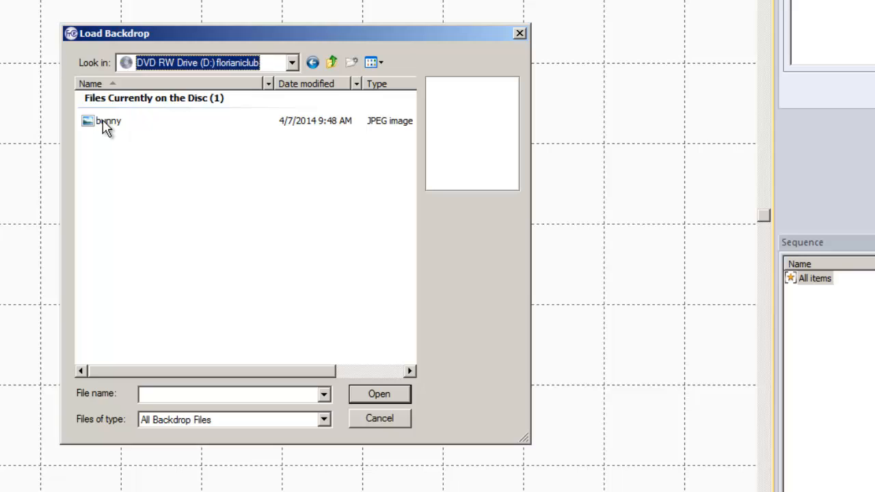
pyautogui.click(113, 134)
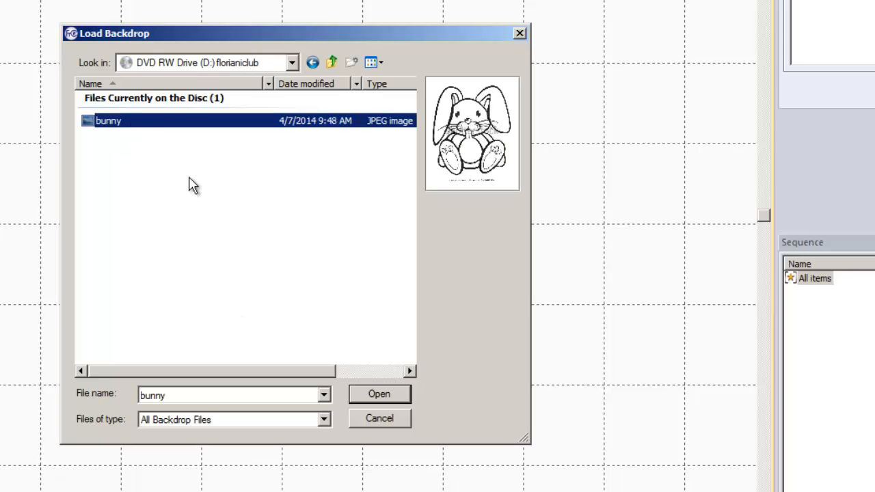
pyautogui.click(379, 394)
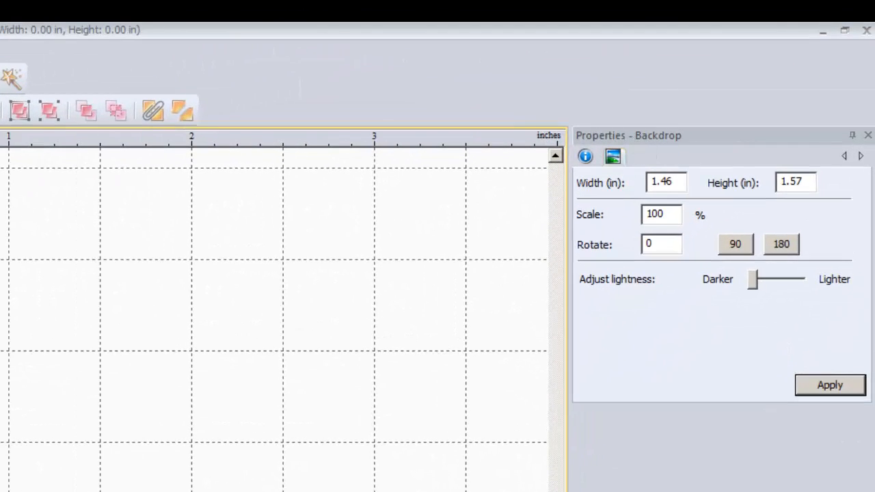
# - Resize the bunny backdrop proportionally to a width of 4 in
pyautogui.moveTo(682, 182); pyautogui.dragTo(580, 156)
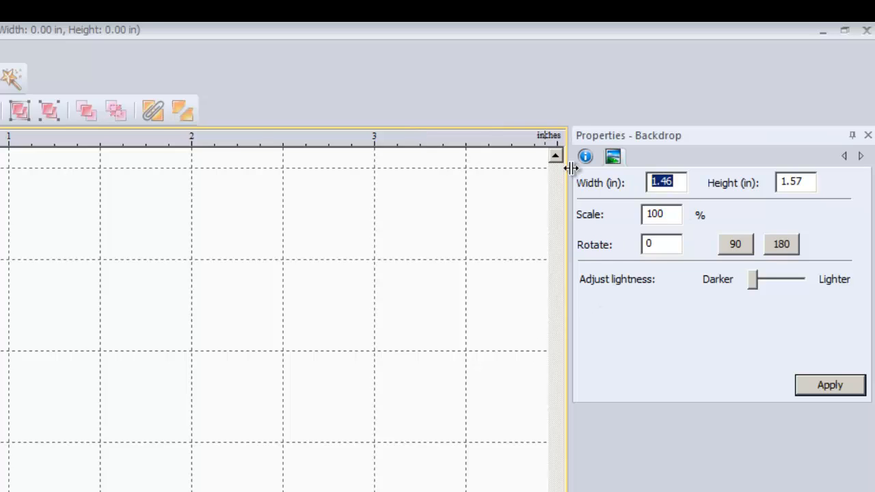
pyautogui.write('4')
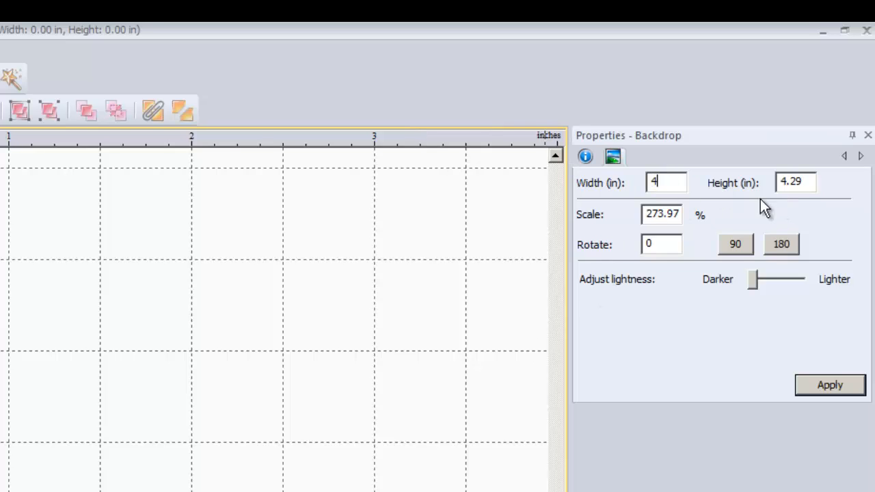
pyautogui.click(816, 382)
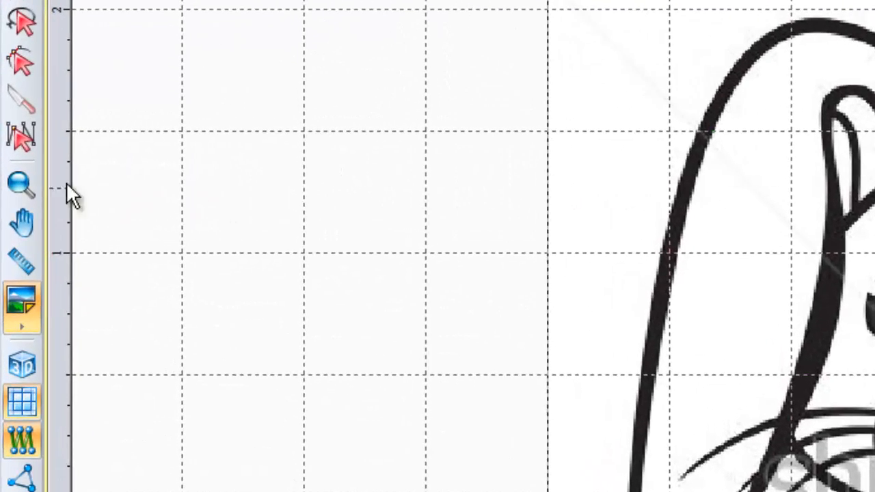
# - With the Artwork tool, trace the upper edge of the bunny's mouth line from below the nose to its left tip
pyautogui.click(25, 186)
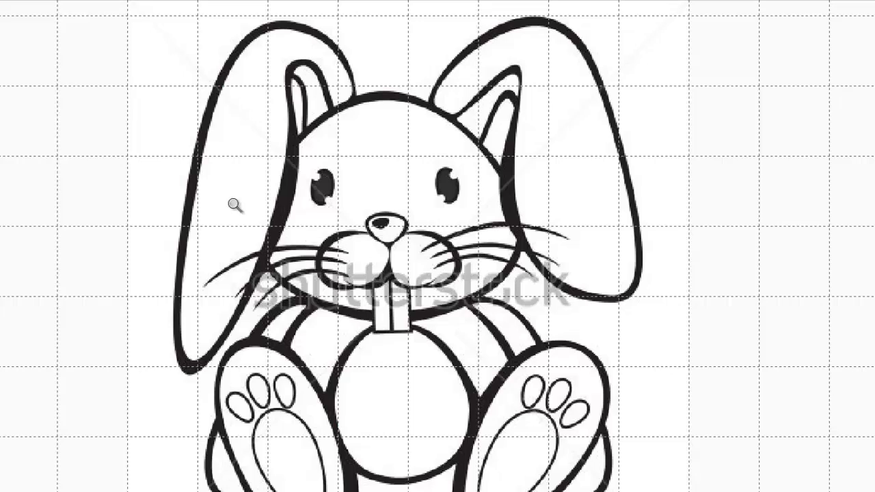
pyautogui.moveTo(220, 198); pyautogui.dragTo(549, 342)
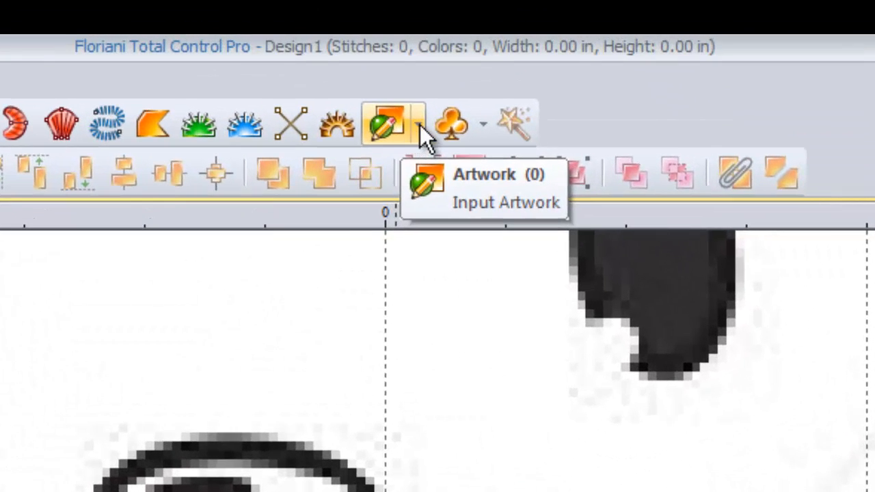
pyautogui.click(417, 126)
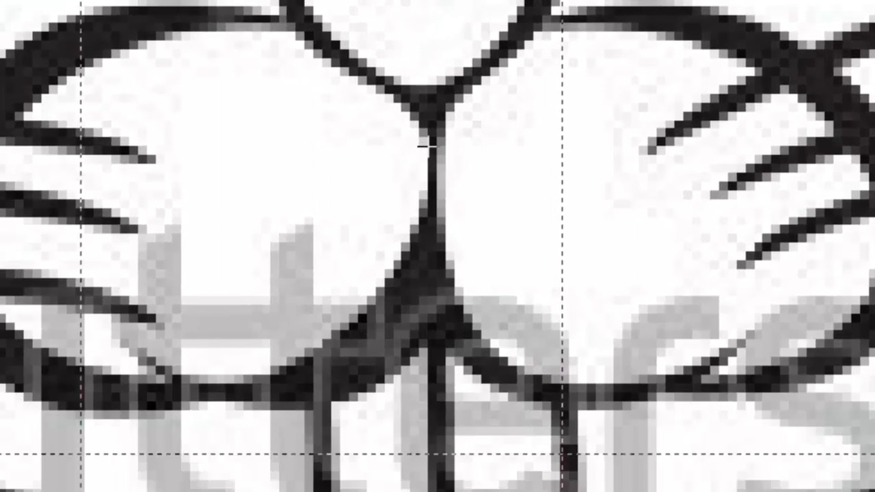
pyautogui.click(428, 145)
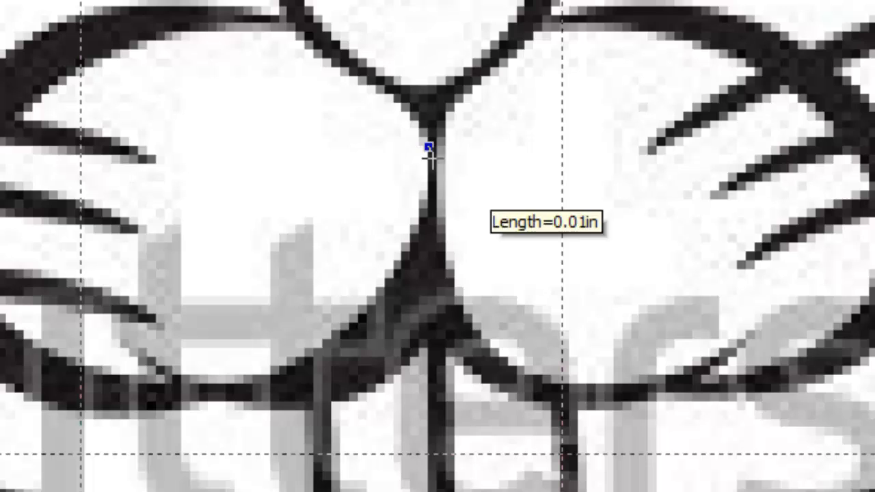
pyautogui.click(424, 214)
pyautogui.click(399, 265)
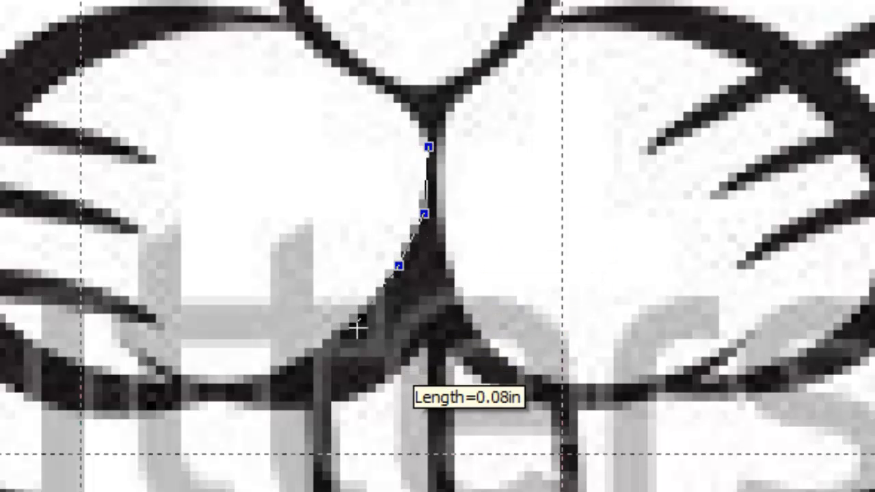
pyautogui.click(350, 318)
pyautogui.click(308, 354)
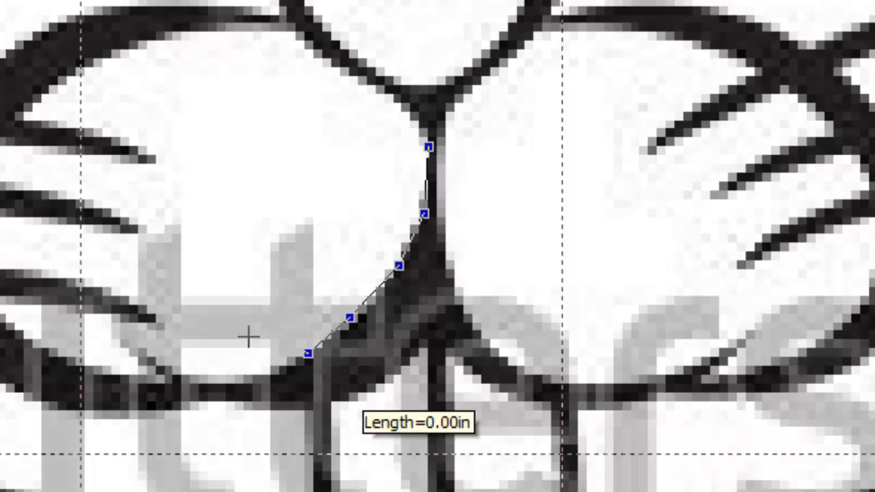
pyautogui.click(256, 377)
pyautogui.click(215, 383)
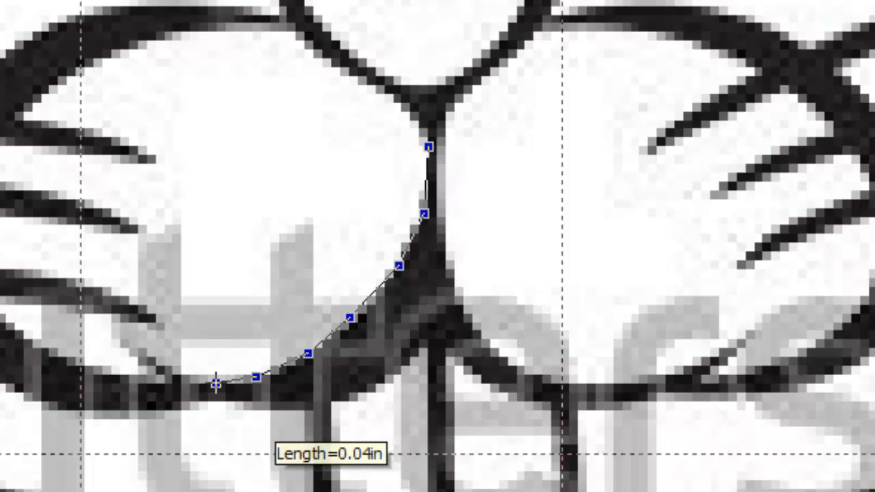
pyautogui.click(178, 372)
pyautogui.click(132, 346)
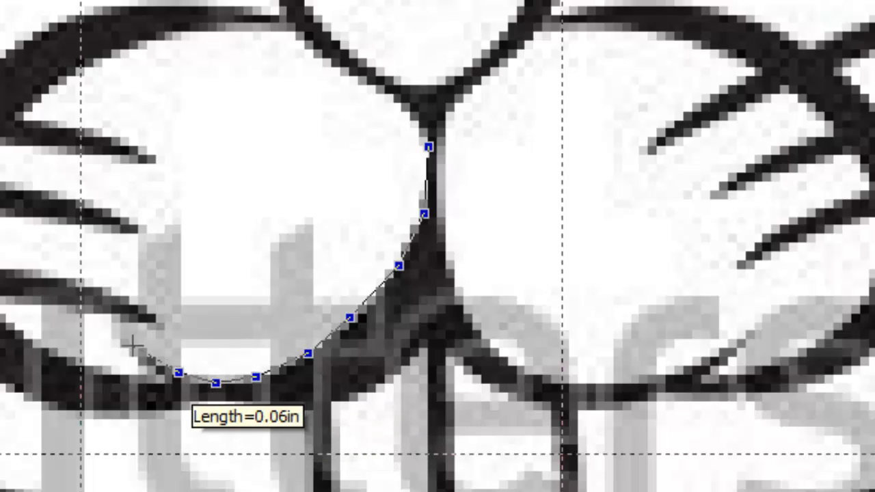
# - Continue the artwork outline along the lower edge of the mouth's left half, back to the centre above the teeth
pyautogui.click(186, 390)
pyautogui.click(234, 407)
pyautogui.click(294, 408)
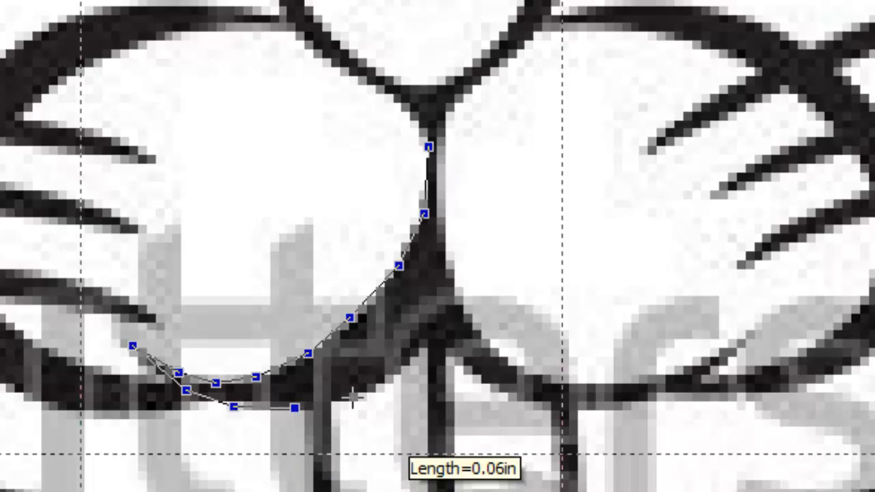
pyautogui.click(357, 397)
pyautogui.click(396, 378)
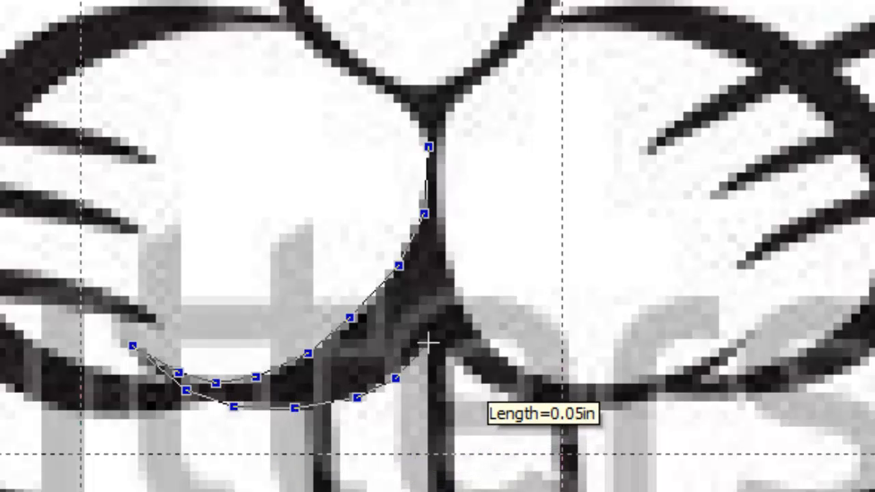
pyautogui.click(428, 343)
# - Extend the outline along the lower edge of the mouth's right half, out to a pointed right tip
pyautogui.click(487, 382)
pyautogui.click(530, 400)
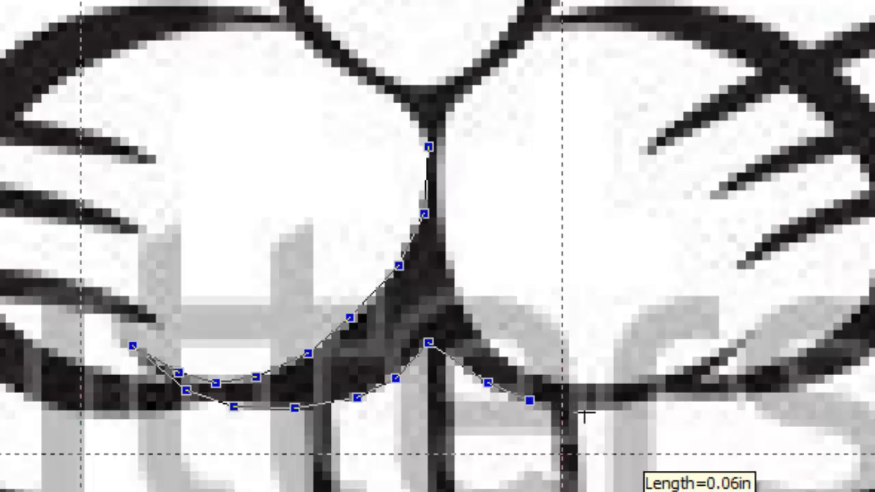
pyautogui.click(585, 413)
pyautogui.click(631, 408)
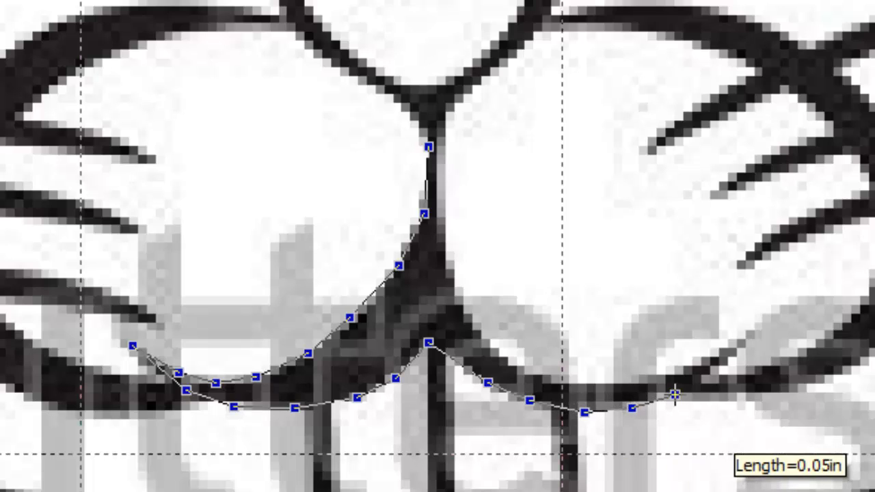
pyautogui.click(675, 394)
pyautogui.click(721, 365)
pyautogui.click(748, 338)
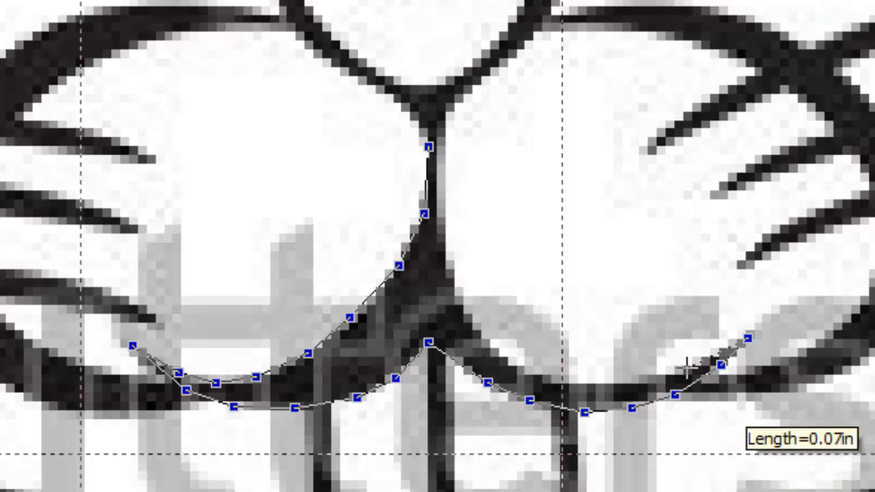
# - Trace the upper edge of the mouth's right half back to the starting point below the nose and finish the shape
pyautogui.click(624, 382)
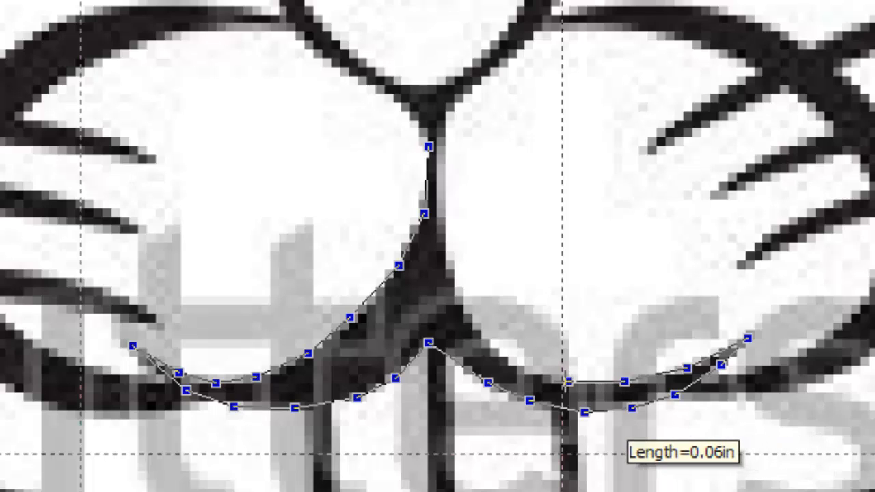
pyautogui.click(567, 382)
pyautogui.click(509, 362)
pyautogui.click(473, 322)
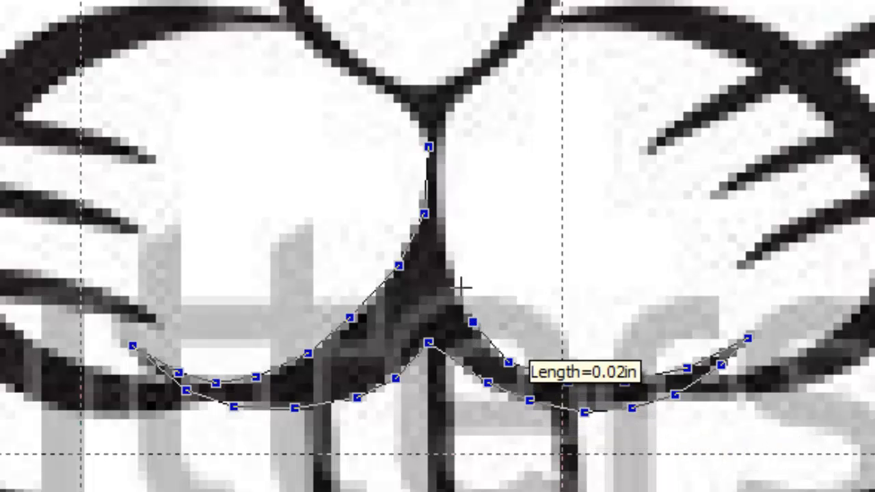
pyautogui.click(453, 267)
pyautogui.click(440, 213)
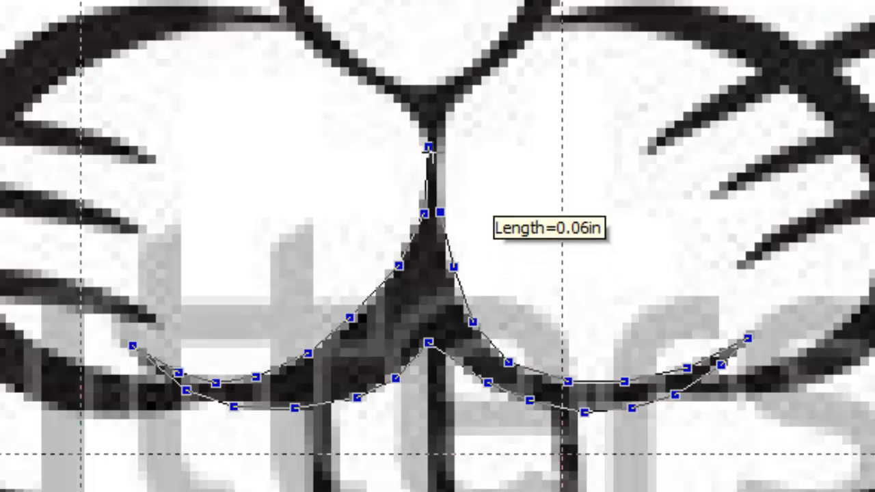
pyautogui.click(428, 145)
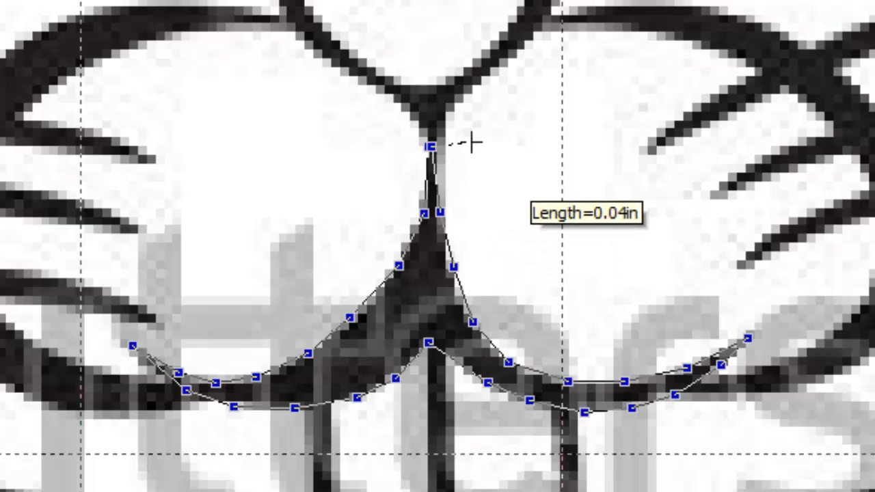
pyautogui.press('Escape')
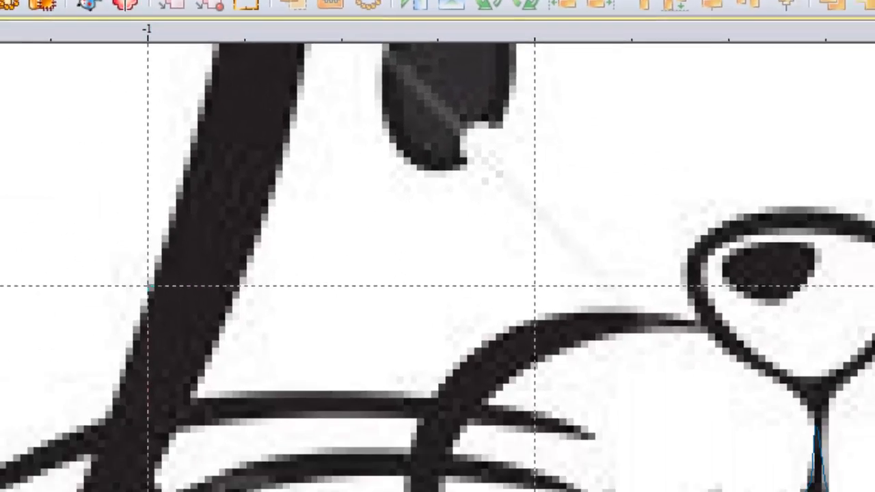
# - Convert the traced mouth artwork to Satin stitches
pyautogui.click(33, 230)
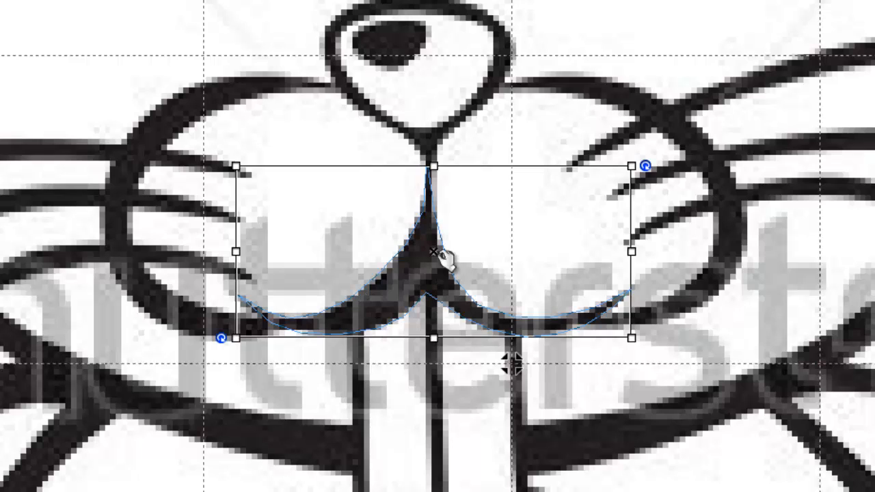
pyautogui.rightClick(400, 262)
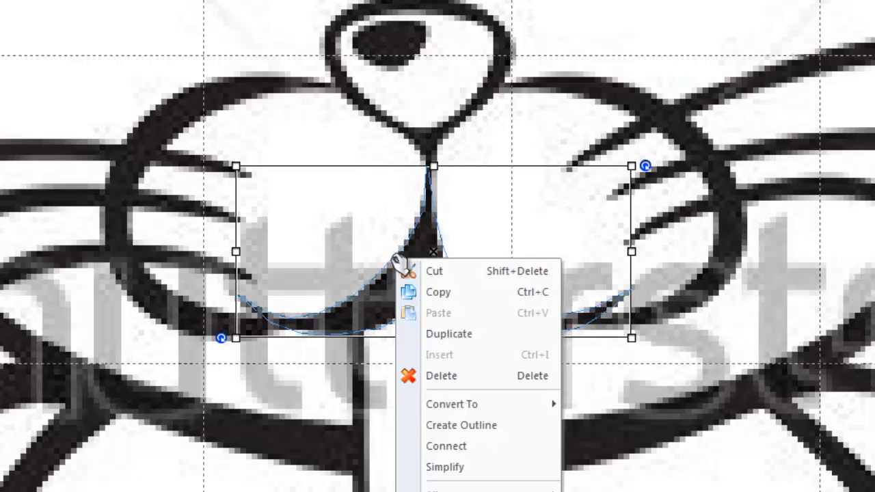
pyautogui.moveTo(472, 405)
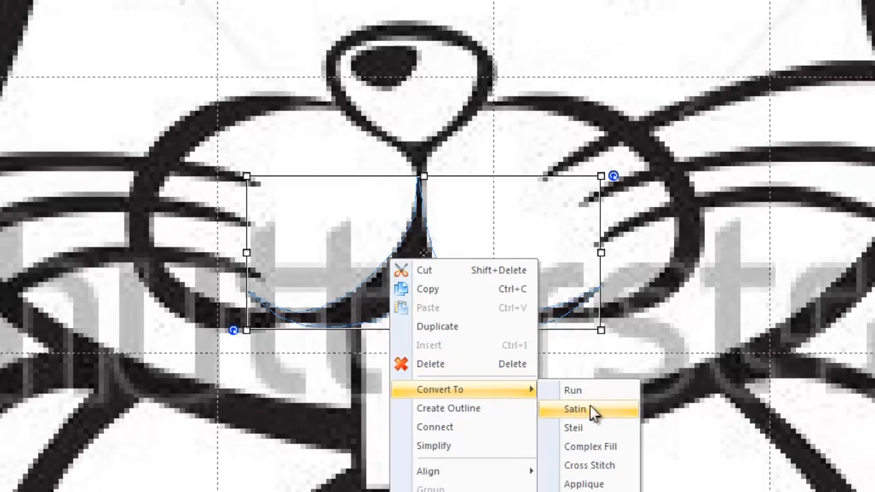
pyautogui.click(615, 429)
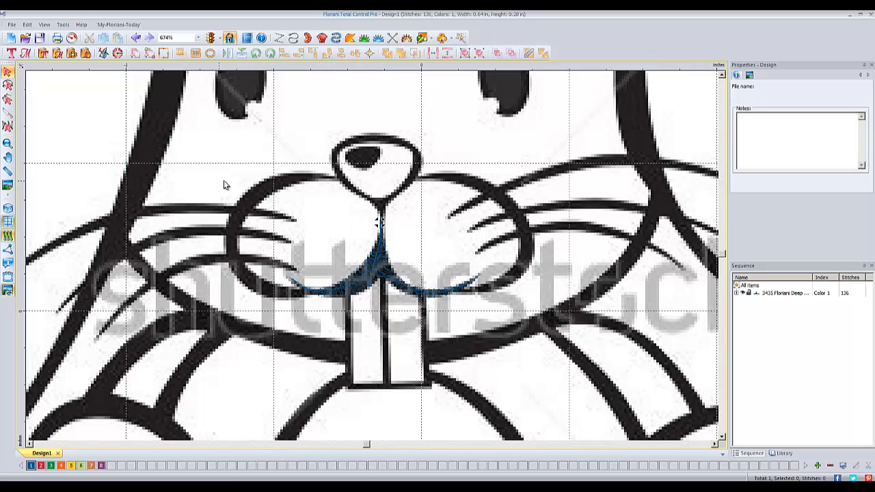
# - Start a new artwork outline at the nose and trace the outer edge of the left cheek down its far side
pyautogui.click(433, 41)
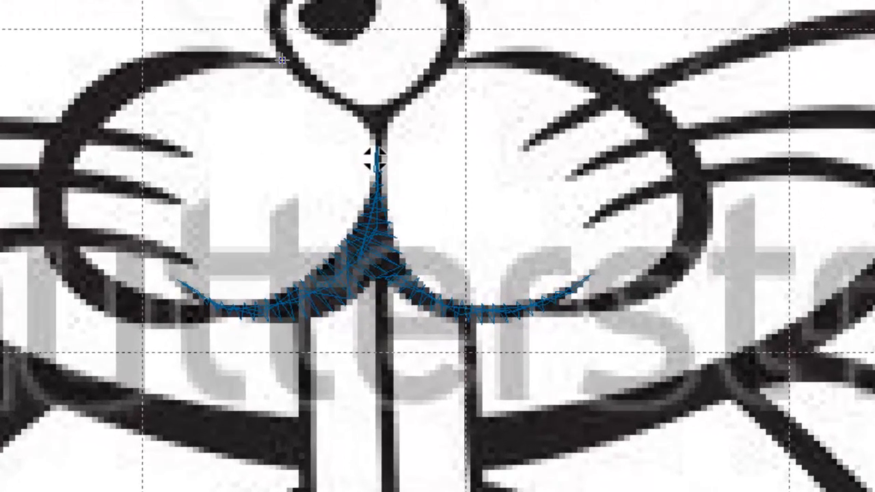
pyautogui.click(248, 52)
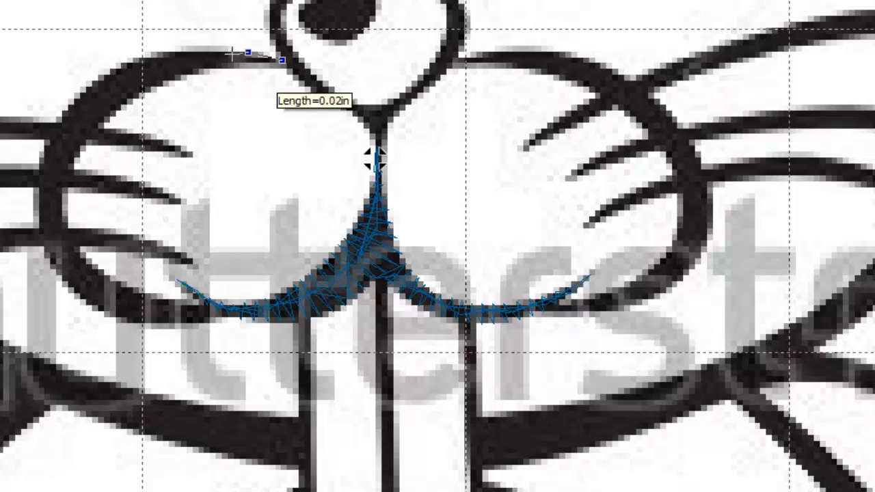
pyautogui.click(190, 48)
pyautogui.click(142, 55)
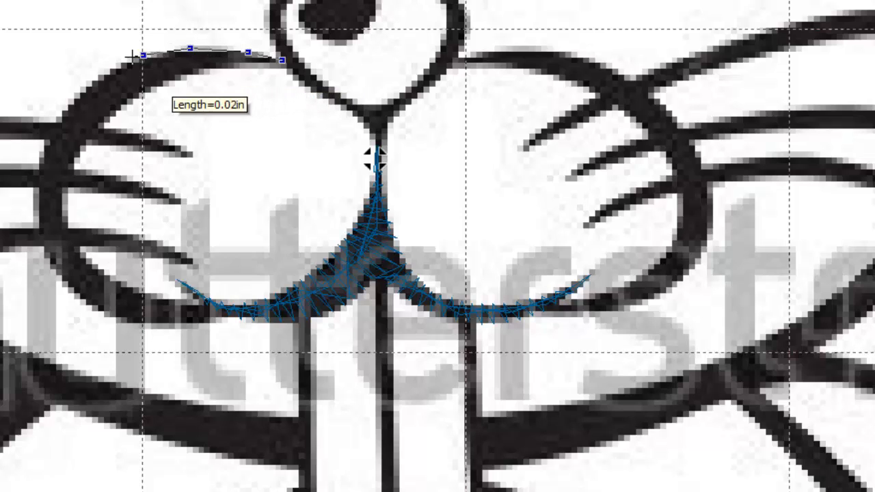
pyautogui.click(99, 77)
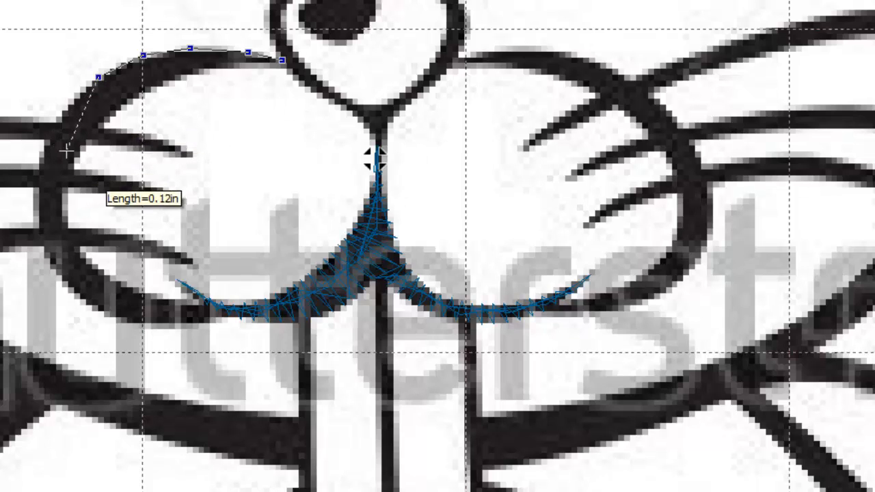
pyautogui.click(42, 160)
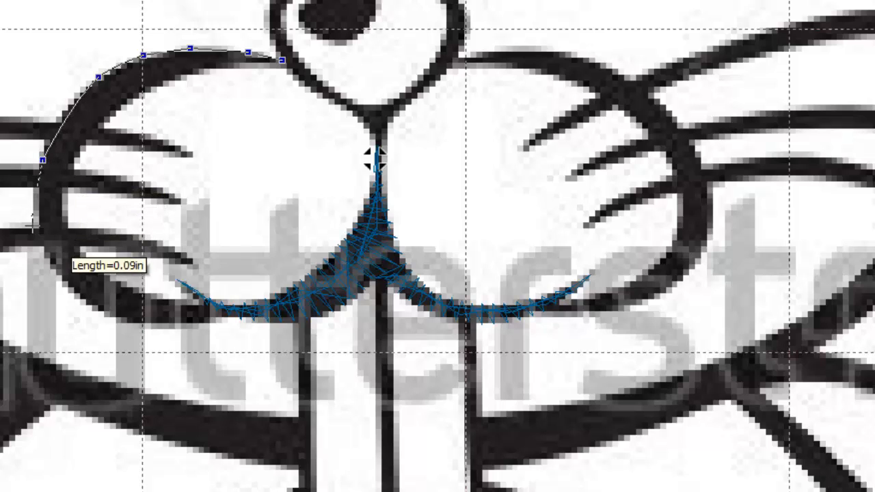
pyautogui.click(43, 243)
# - Extend the outline along the left cheek's lower outer edge to a pointed tip overlapping the mouth's satin, replacing the misplaced point
pyautogui.click(103, 314)
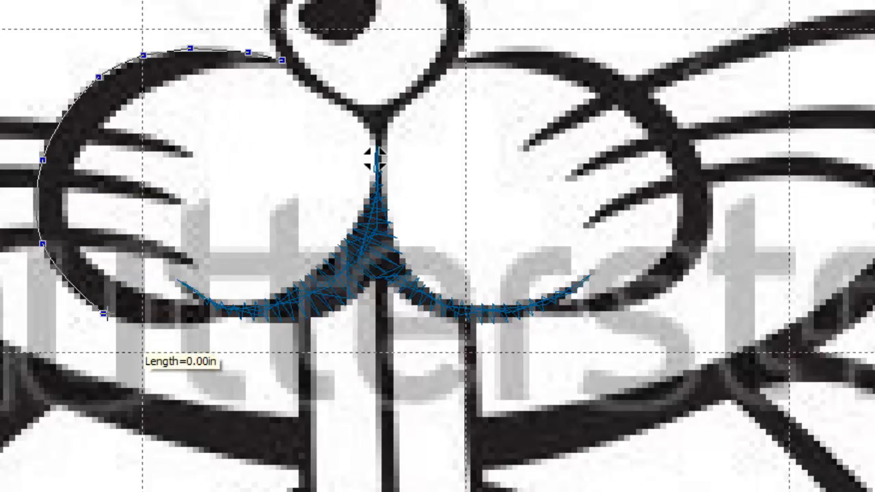
pyautogui.click(164, 326)
pyautogui.click(228, 318)
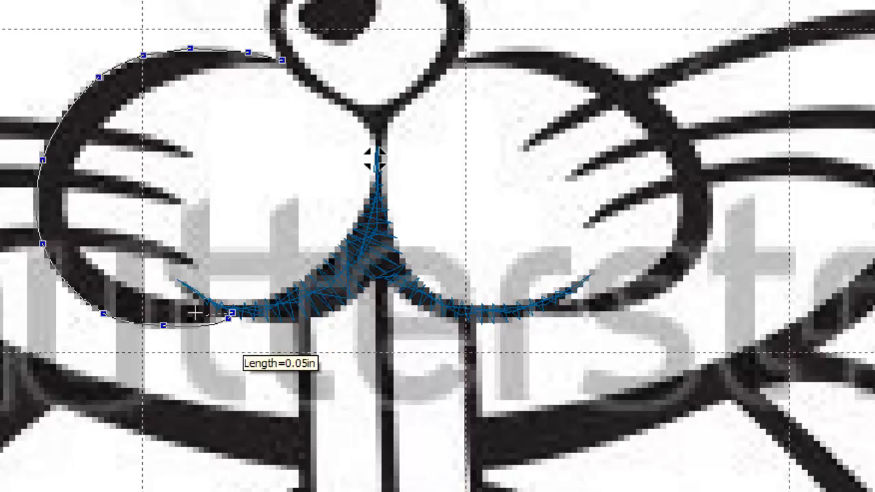
pyautogui.press('BackSpace')
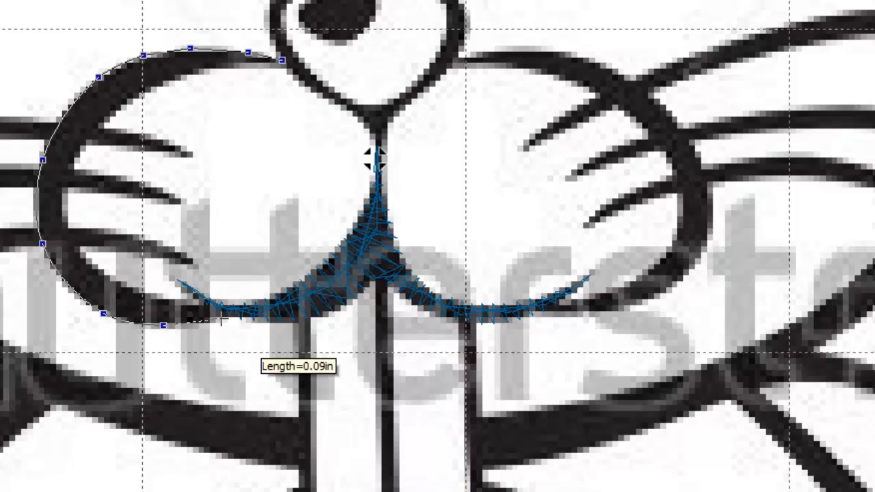
pyautogui.click(227, 317)
# - Trace the left cheek's inner edge from the pointed tip back up to the starting point at the nose and finish the shape
pyautogui.click(204, 307)
pyautogui.click(171, 299)
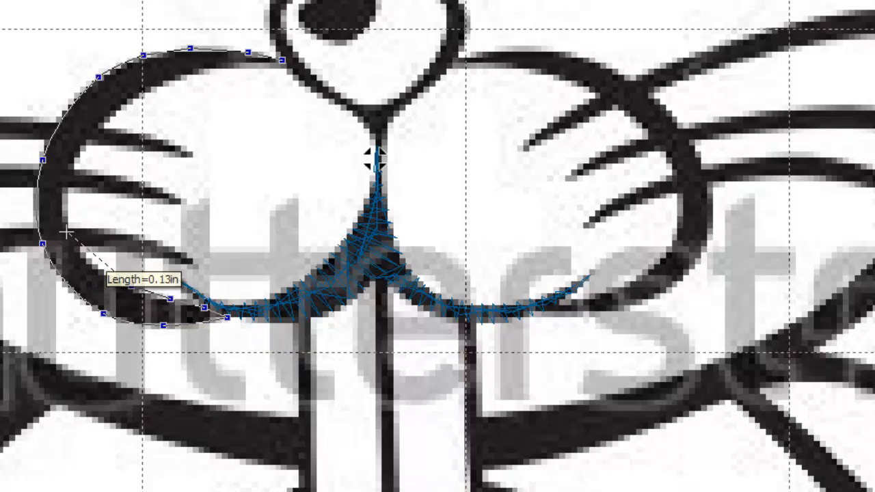
pyautogui.click(67, 232)
pyautogui.click(64, 179)
pyautogui.click(97, 127)
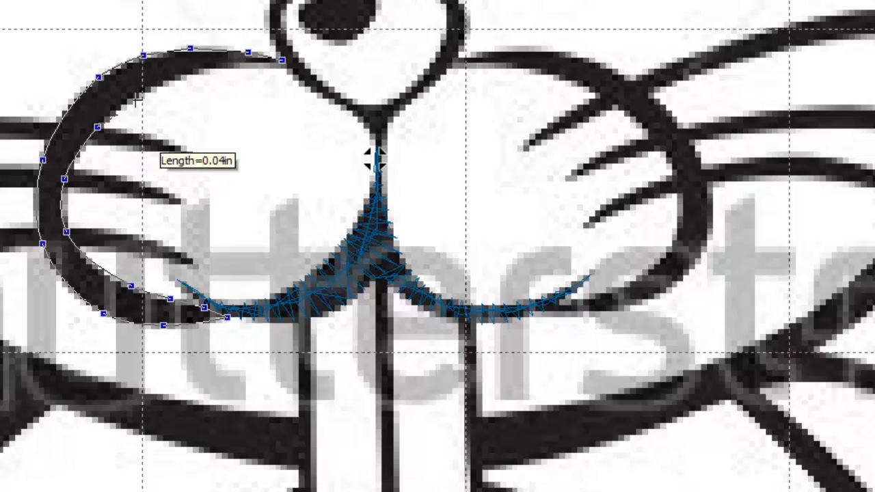
pyautogui.click(160, 84)
pyautogui.click(213, 65)
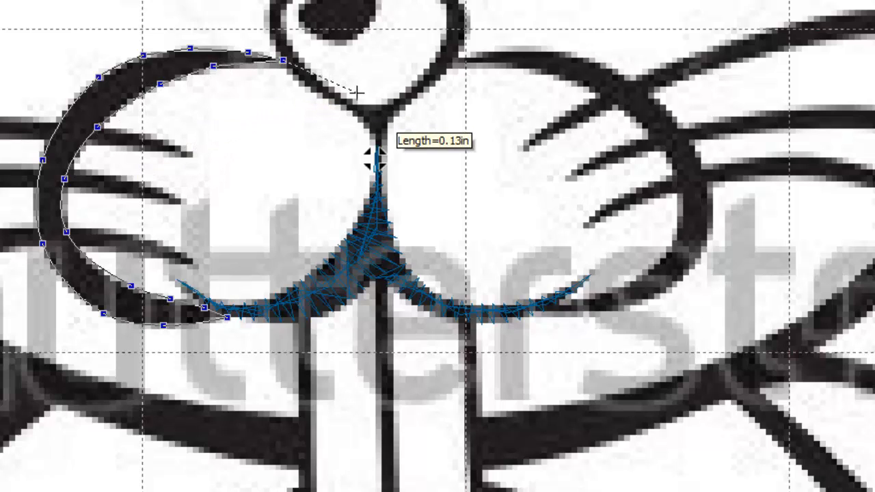
pyautogui.press('Return')
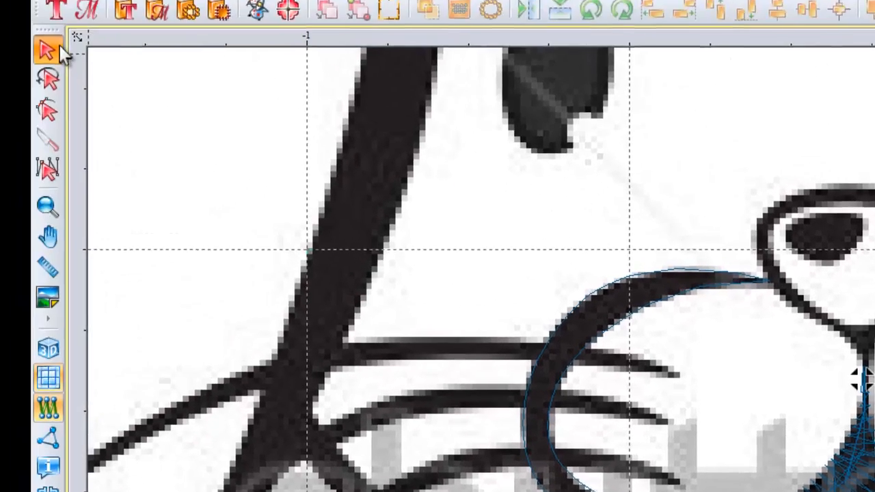
# - Convert the traced left cheek artwork to Satin stitches and deselect it
pyautogui.click(54, 51)
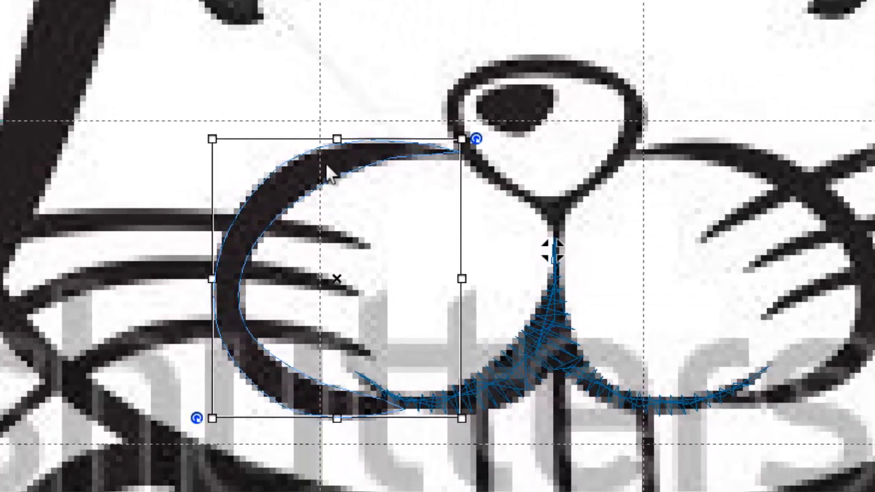
pyautogui.rightClick(370, 167)
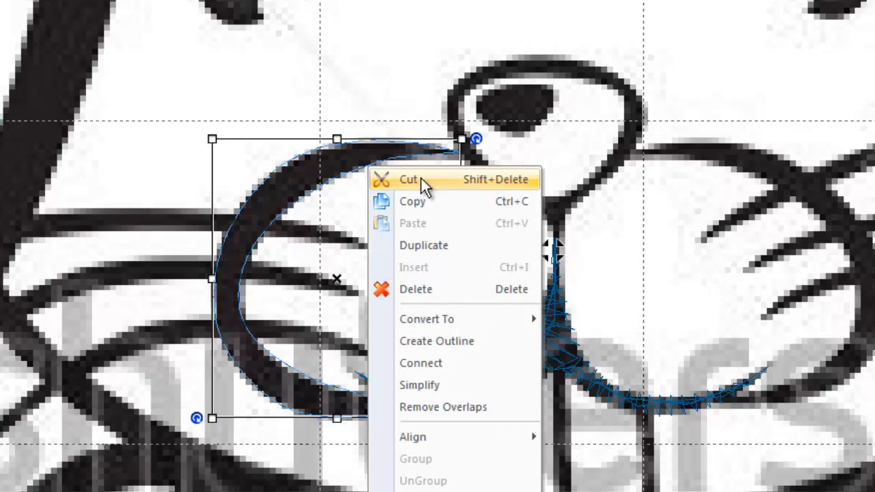
pyautogui.moveTo(476, 324)
pyautogui.click(602, 337)
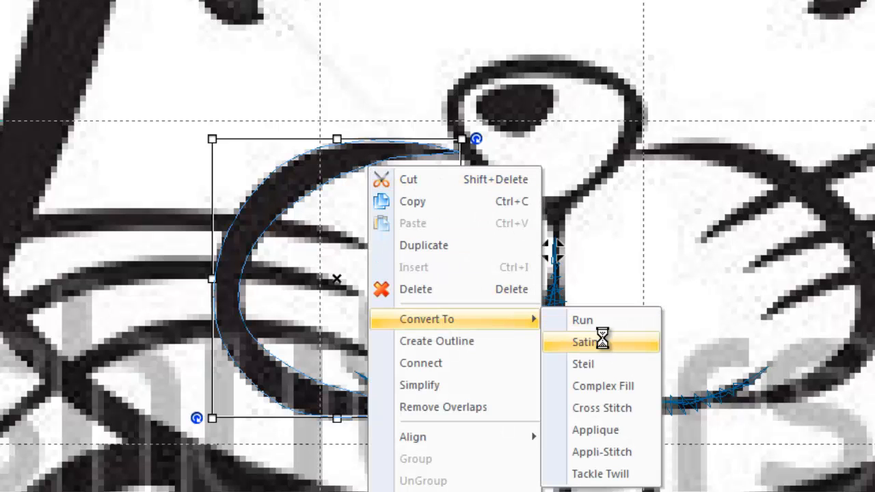
pyautogui.click(580, 472)
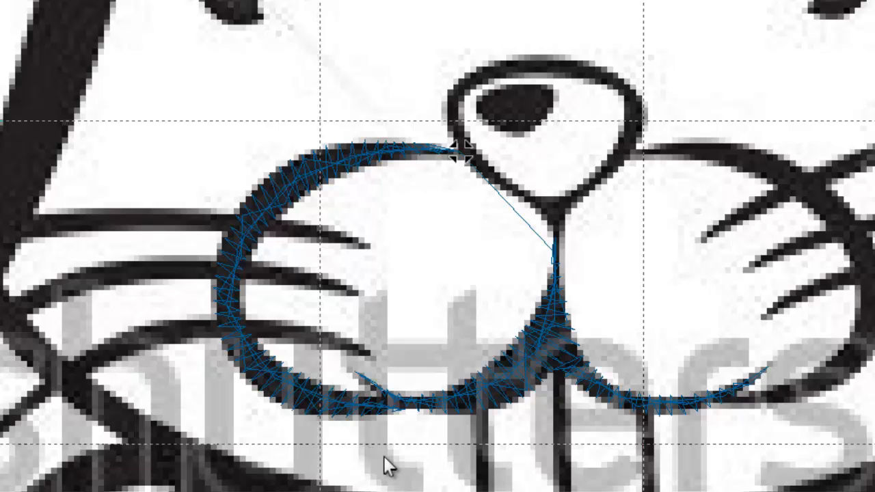
# - Copy the left cheek's satin object and paste a duplicate of it in the design
pyautogui.click(286, 181)
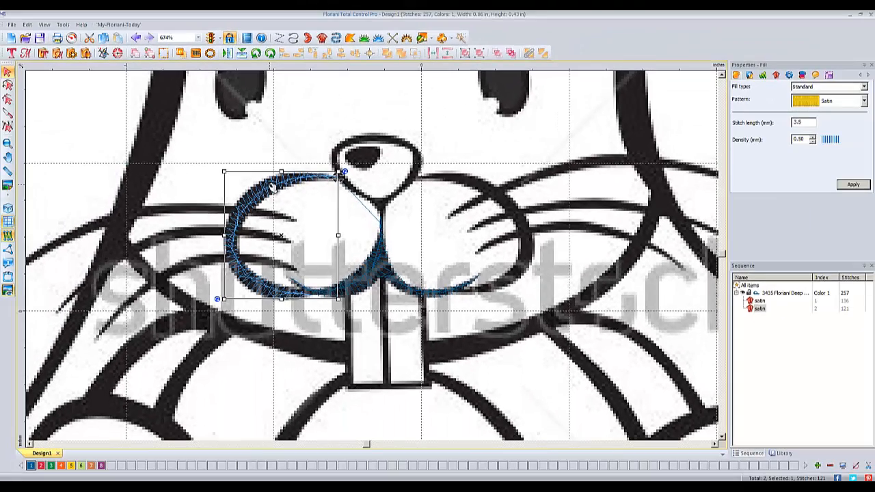
pyautogui.rightClick(314, 182)
pyautogui.click(290, 201)
pyautogui.rightClick(279, 191)
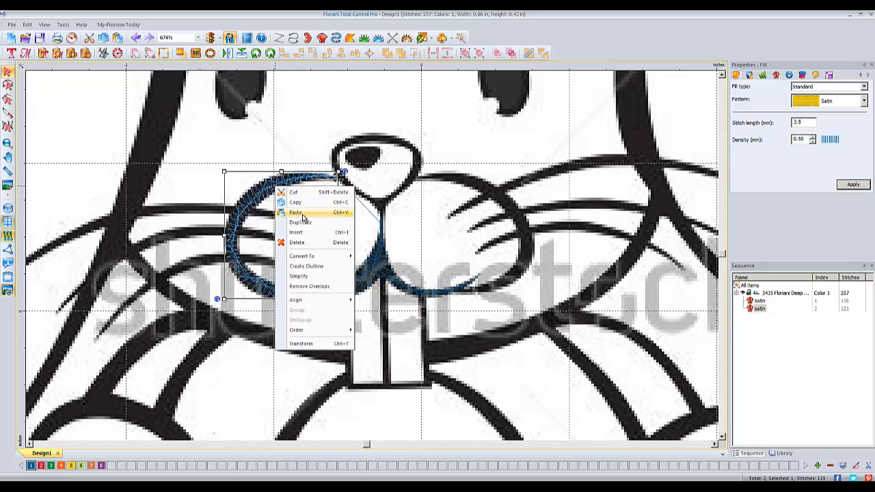
pyautogui.click(298, 205)
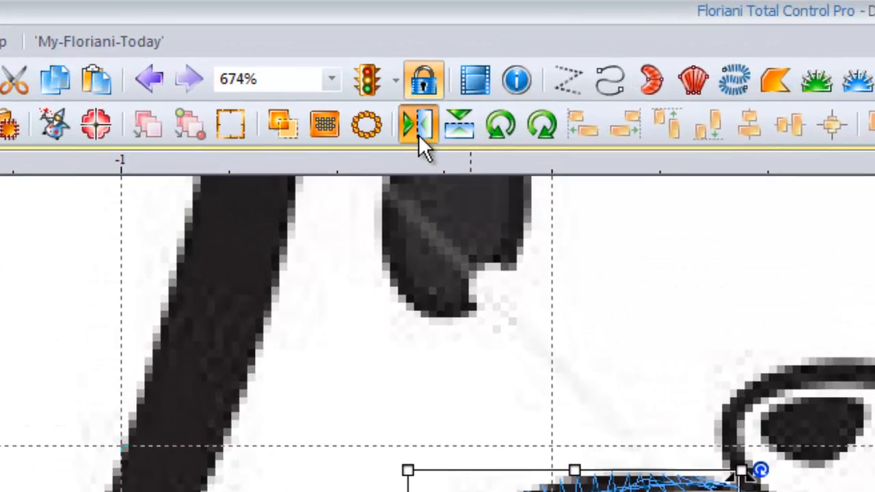
# - Mirror the pasted satin horizontally and move it over the right cheek's outline in the backdrop
pyautogui.click(226, 53)
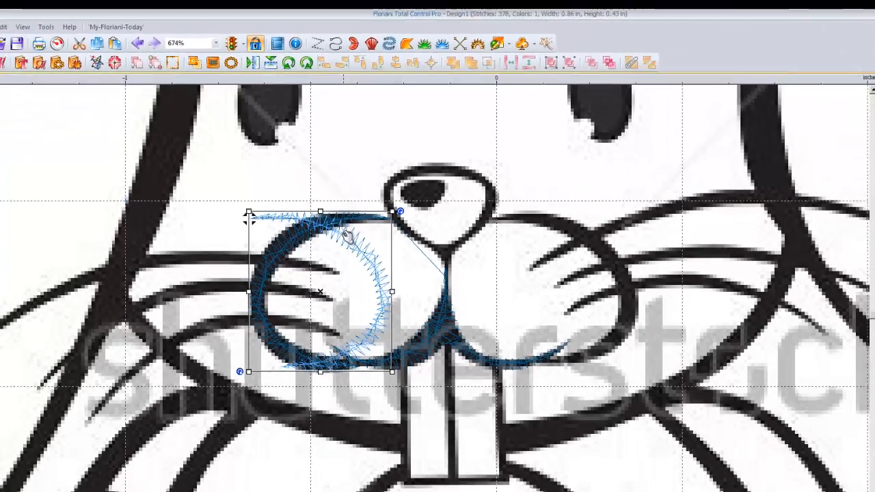
pyautogui.moveTo(307, 190); pyautogui.dragTo(493, 191)
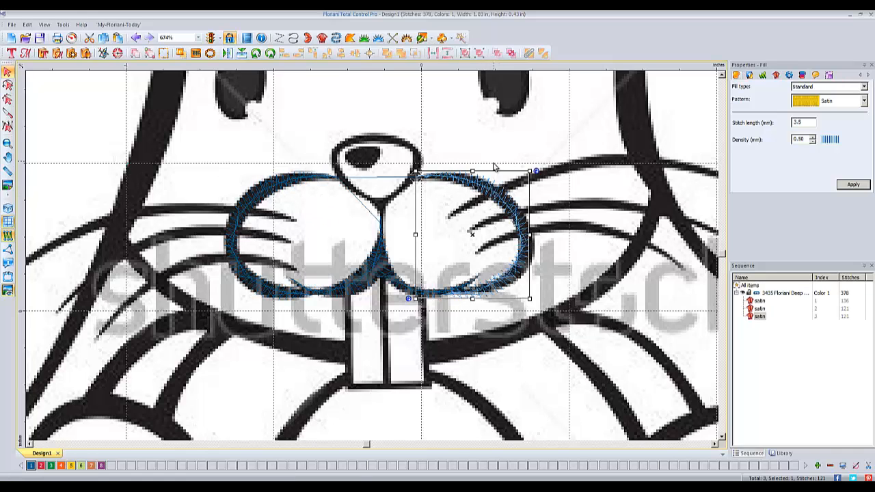
pyautogui.click(456, 128)
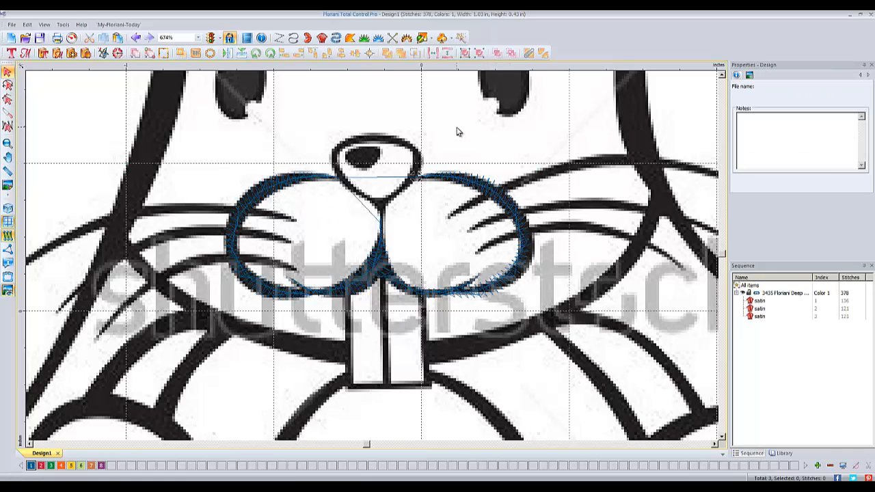
# - Preview the stitches in 3D, nudge the right cheek's satin slightly outward to fit the drawing, and return to the flat view
pyautogui.click(9, 210)
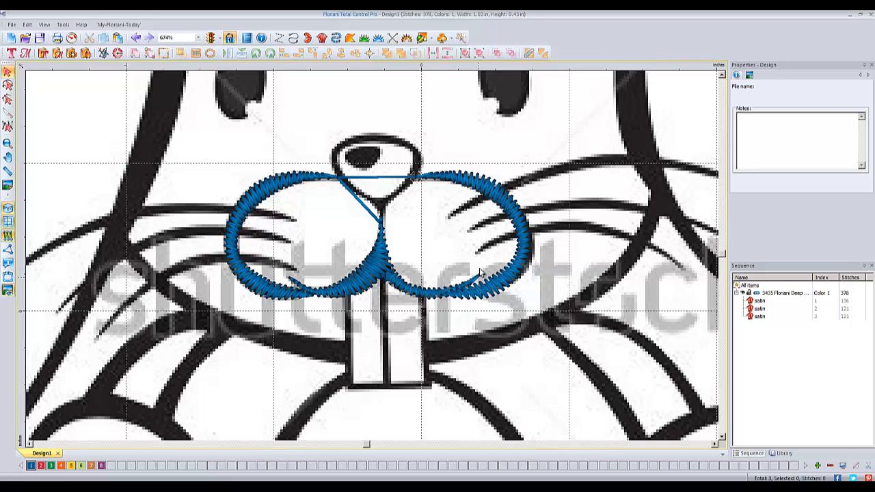
pyautogui.click(526, 222)
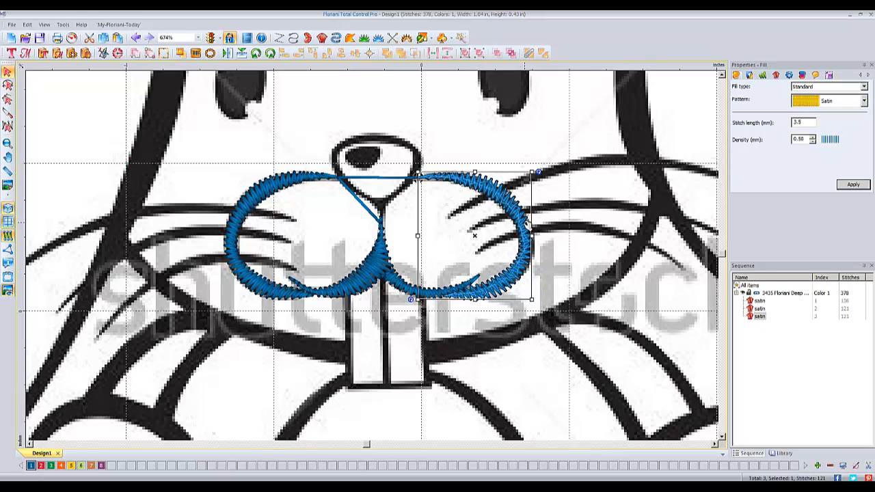
pyautogui.click(456, 327)
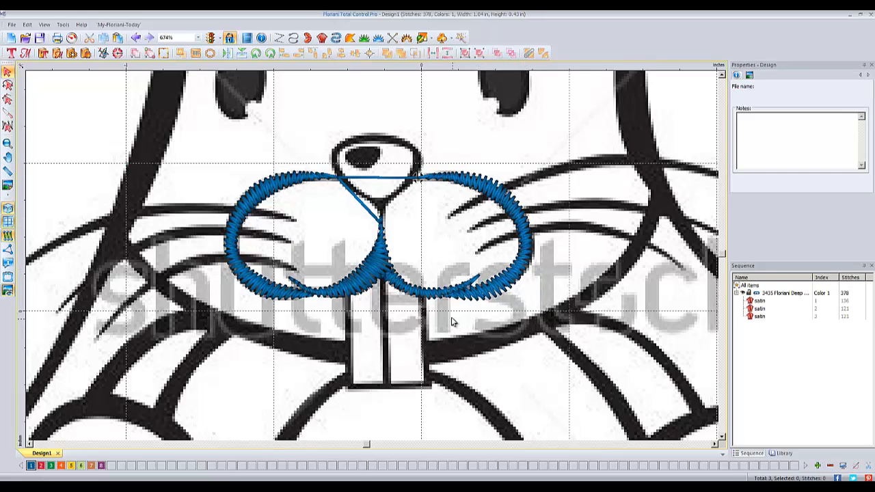
pyautogui.click(9, 209)
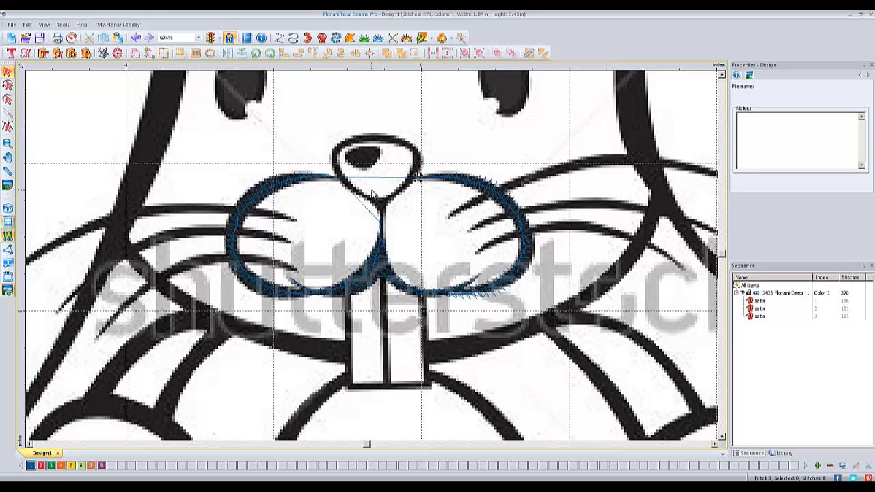
# - Start a new artwork line where the bunny's right ear meets the head and trace it over the ear's upper arc
pyautogui.scroll(-1, 380, 193)
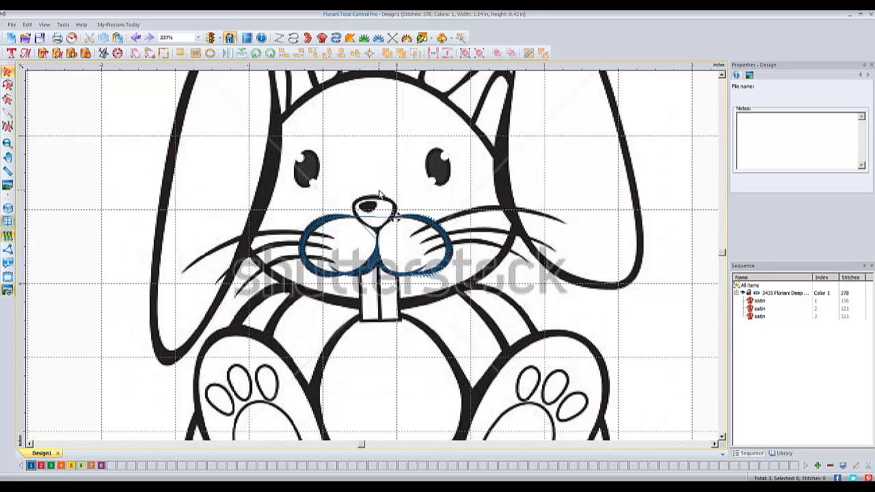
pyautogui.scroll(-1, 380, 194)
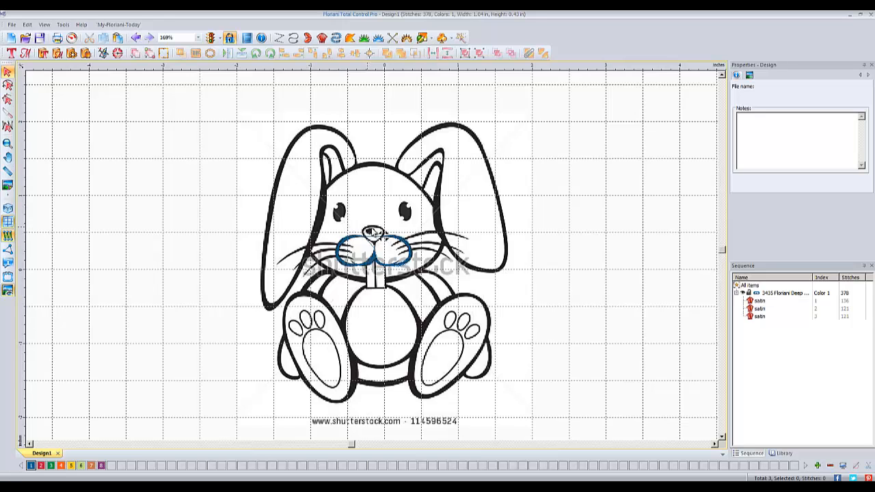
pyautogui.scroll(1, 374, 236)
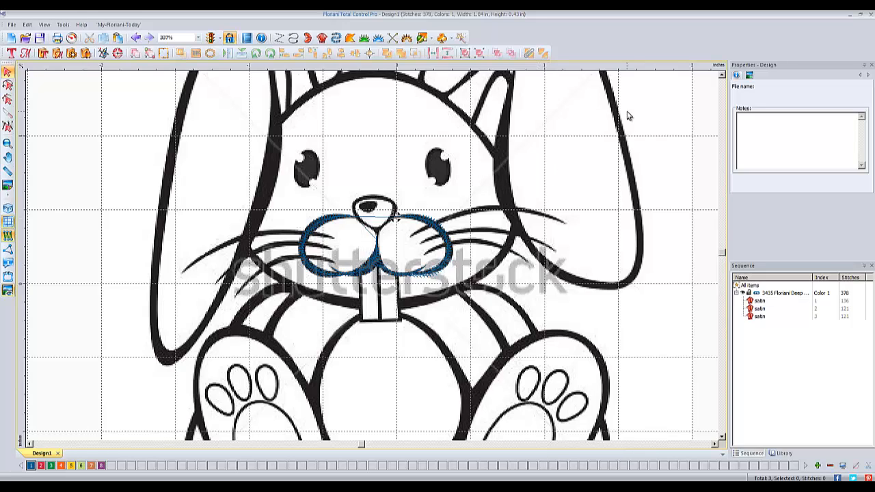
pyautogui.click(722, 77)
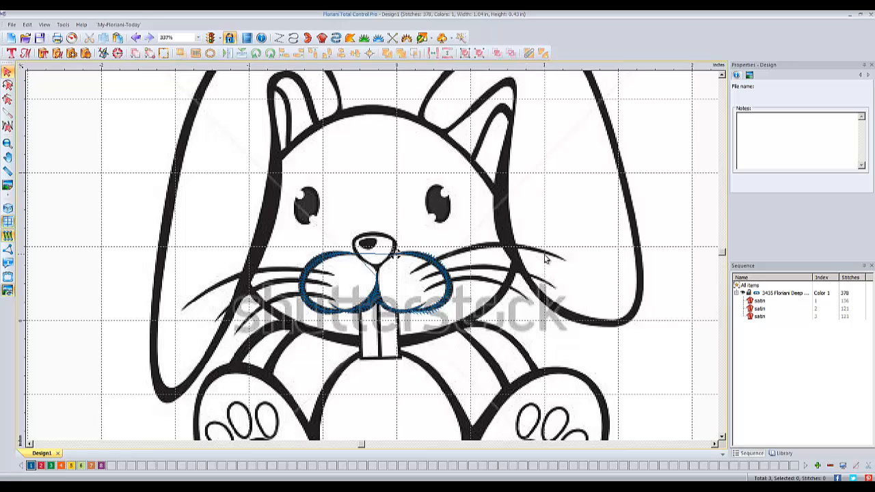
pyautogui.click(723, 77)
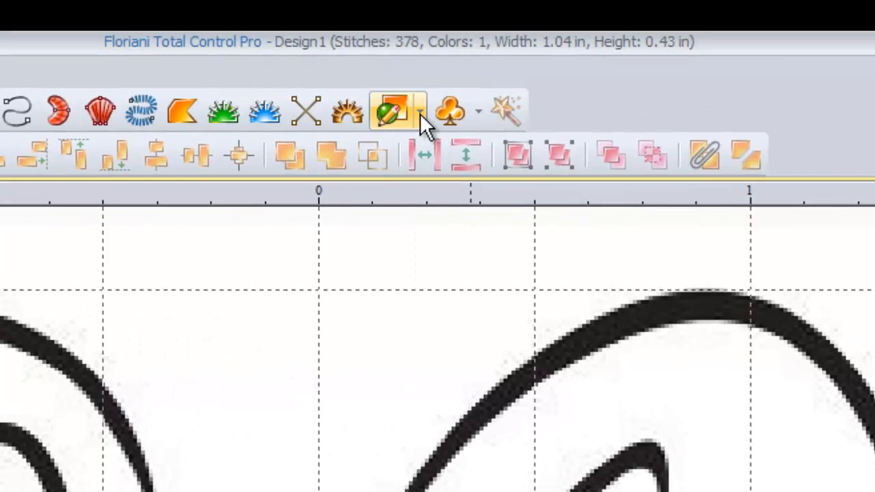
pyautogui.click(428, 39)
pyautogui.click(431, 143)
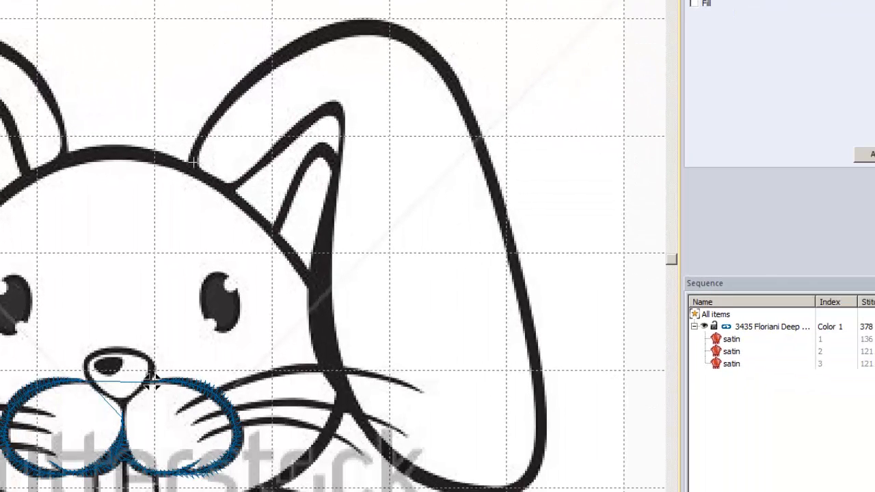
pyautogui.click(191, 158)
pyautogui.click(208, 125)
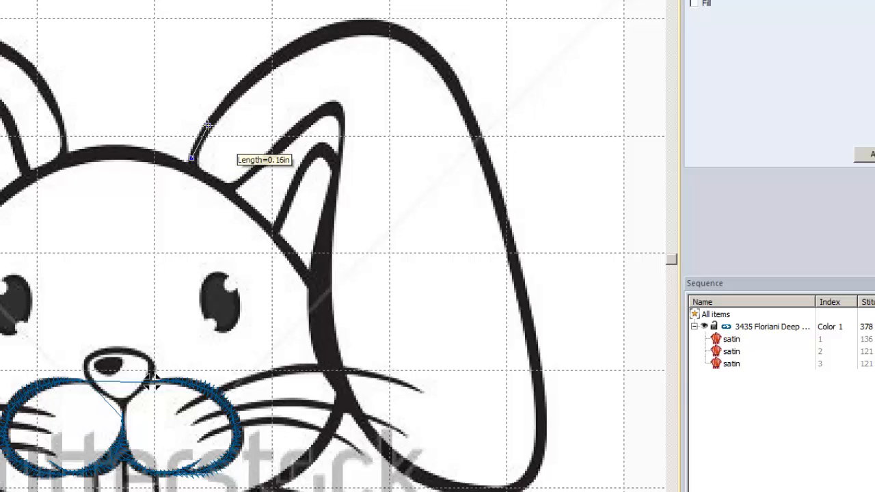
pyautogui.click(238, 87)
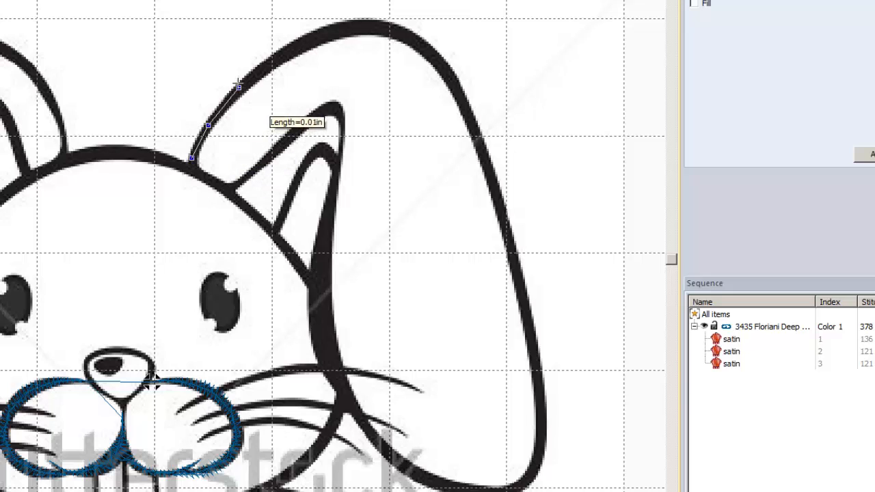
pyautogui.click(280, 54)
pyautogui.click(323, 33)
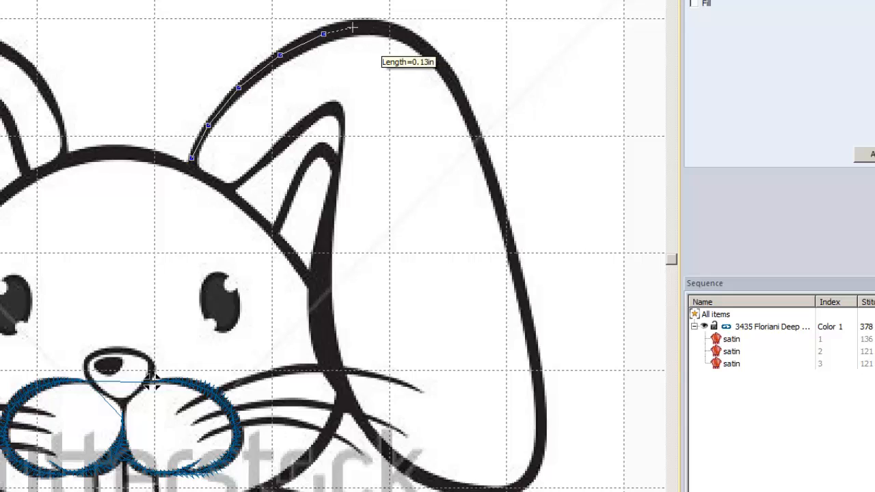
pyautogui.click(352, 28)
pyautogui.click(404, 34)
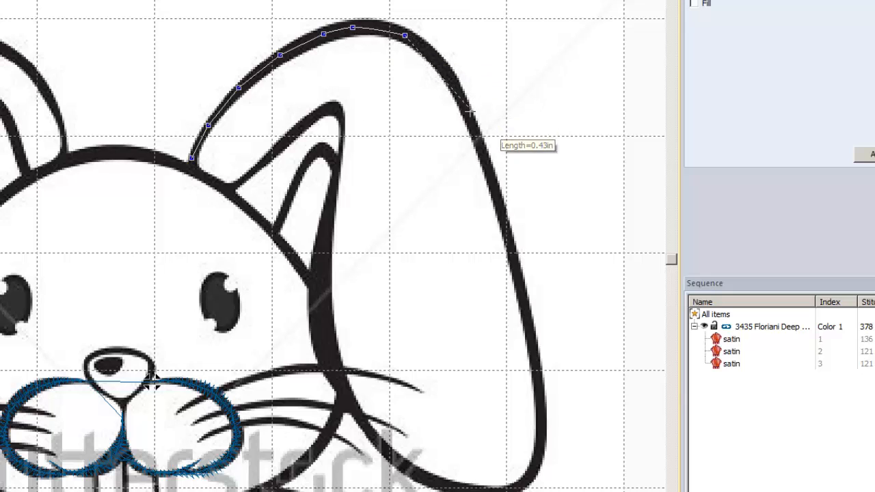
# - Continue the artwork line down the right ear's outer edge and around its lower tip
pyautogui.click(467, 117)
pyautogui.click(508, 235)
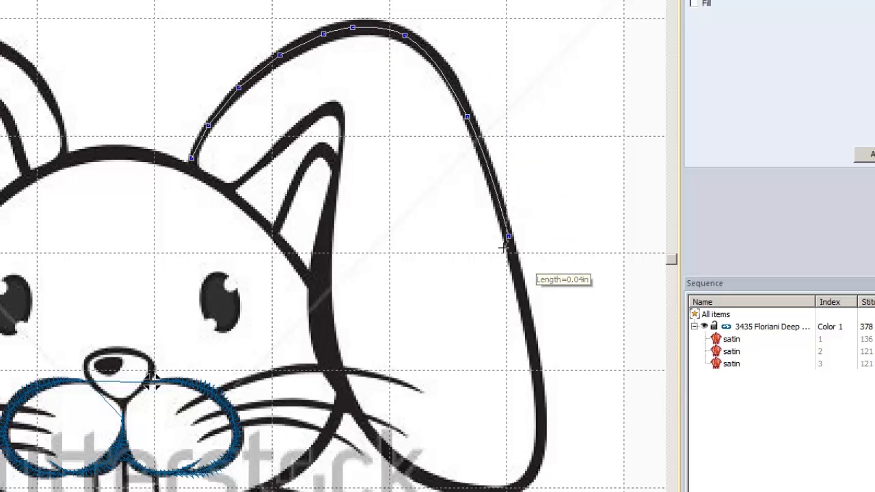
pyautogui.click(537, 381)
pyautogui.click(536, 465)
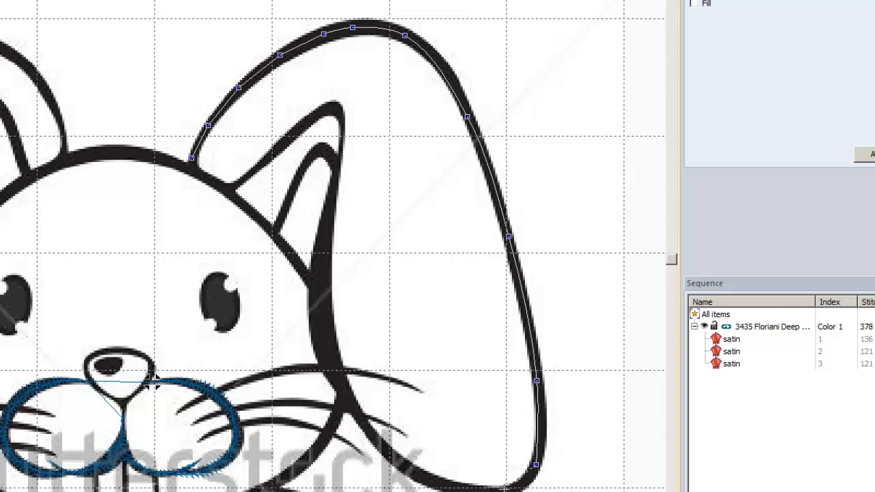
pyautogui.click(504, 490)
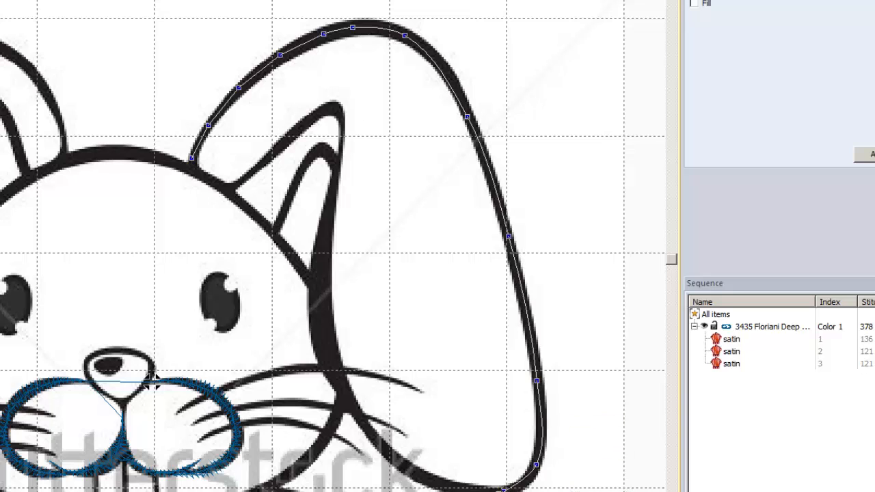
# - Trace the right ear's inner edge upward alongside the head to just below the fold's peak
pyautogui.click(353, 403)
pyautogui.click(327, 330)
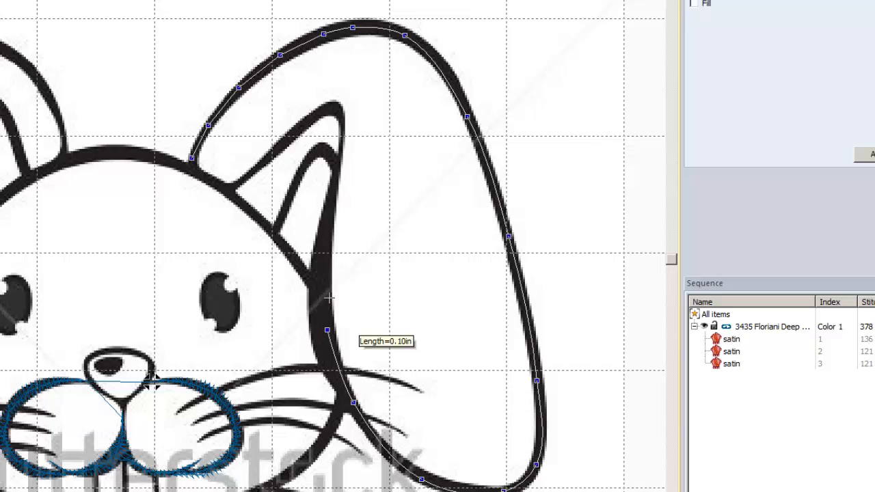
pyautogui.click(324, 253)
pyautogui.click(332, 189)
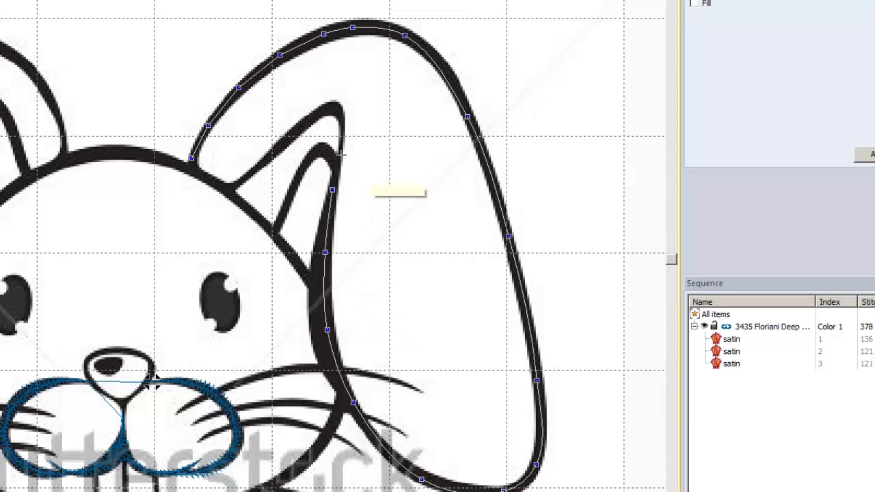
pyautogui.click(340, 155)
pyautogui.click(343, 124)
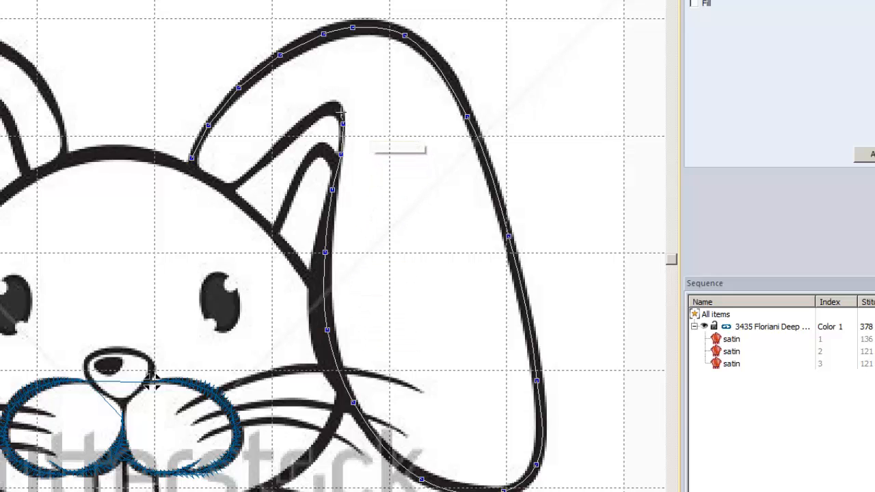
# - Trace around the peak of the right ear's fold and down to the head, and finish the artwork line
pyautogui.click(339, 110)
pyautogui.click(332, 108)
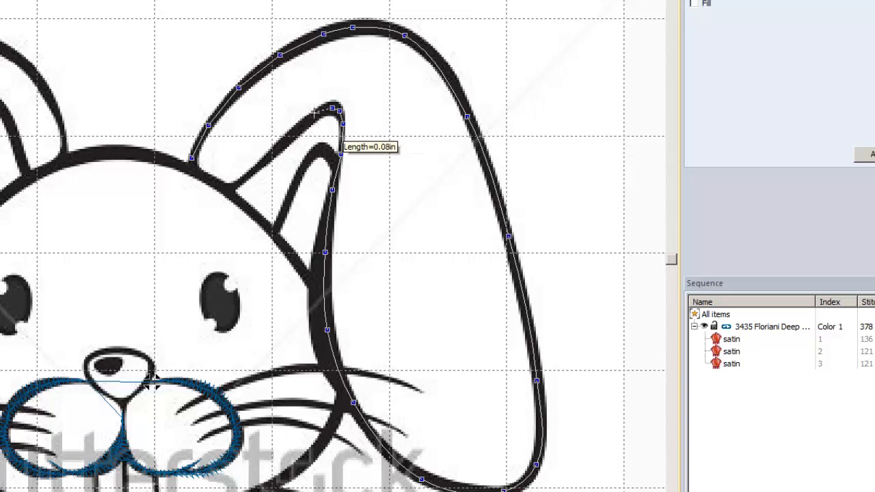
pyautogui.click(315, 115)
pyautogui.click(266, 158)
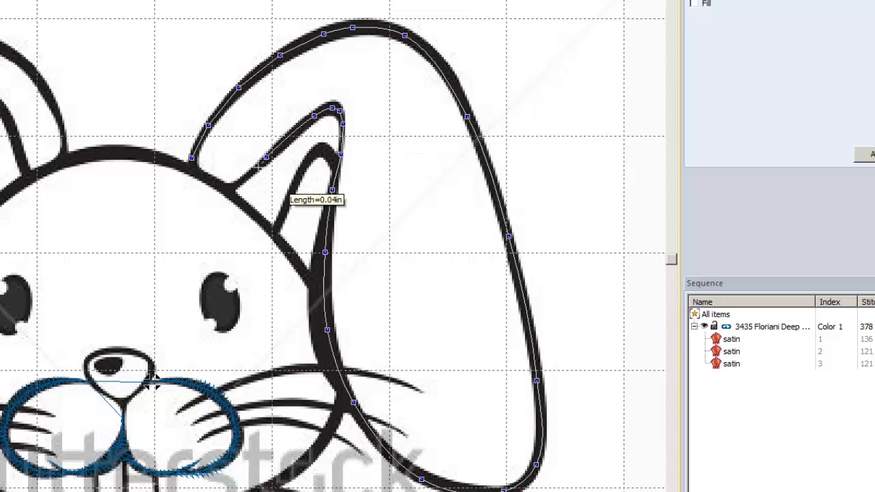
pyautogui.click(234, 186)
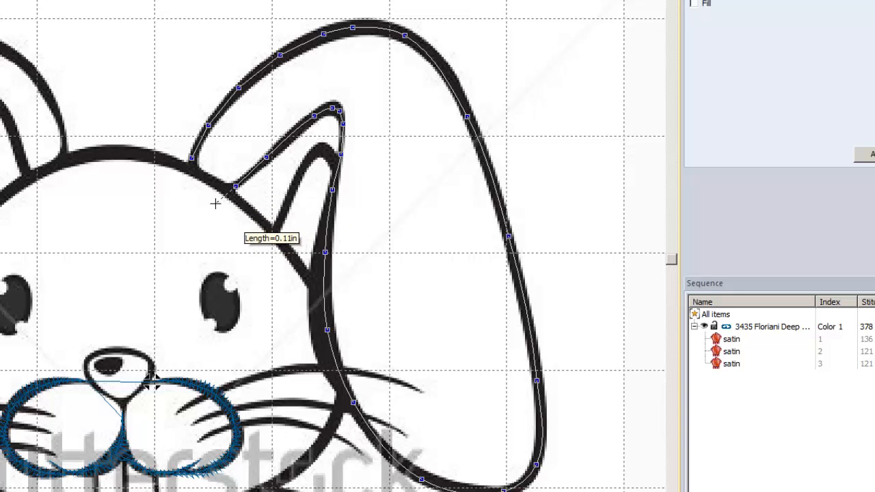
pyautogui.press('Return')
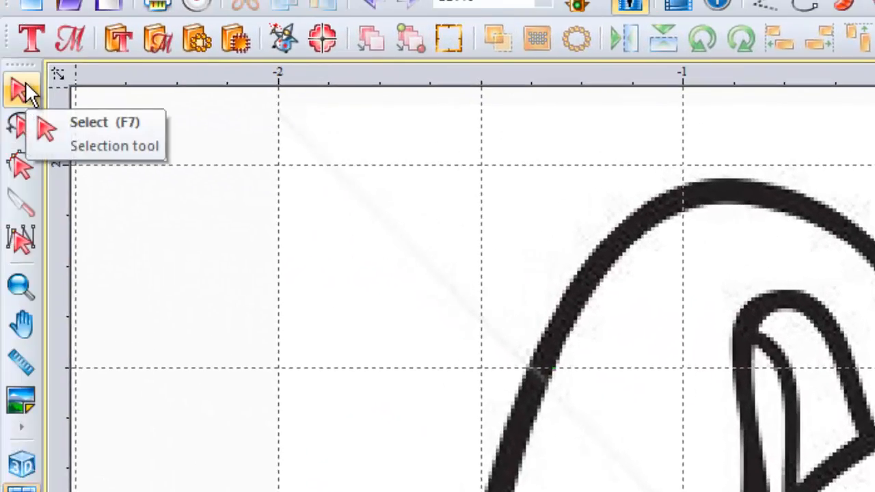
# - Convert the traced right ear artwork to Steil stitches and deselect it
pyautogui.click(26, 92)
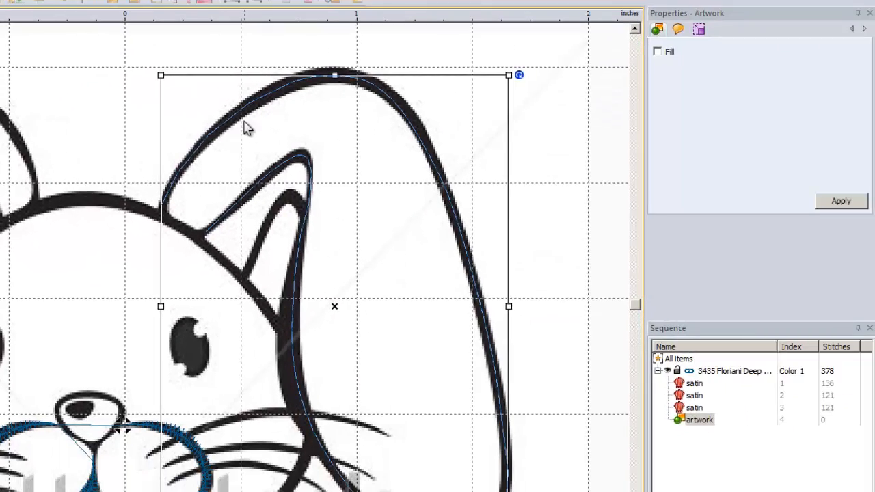
pyautogui.rightClick(236, 111)
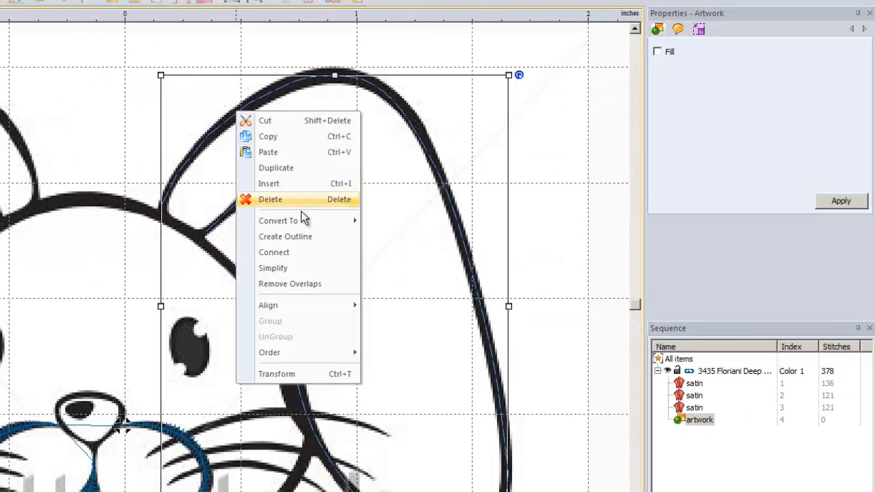
pyautogui.moveTo(314, 221)
pyautogui.click(403, 253)
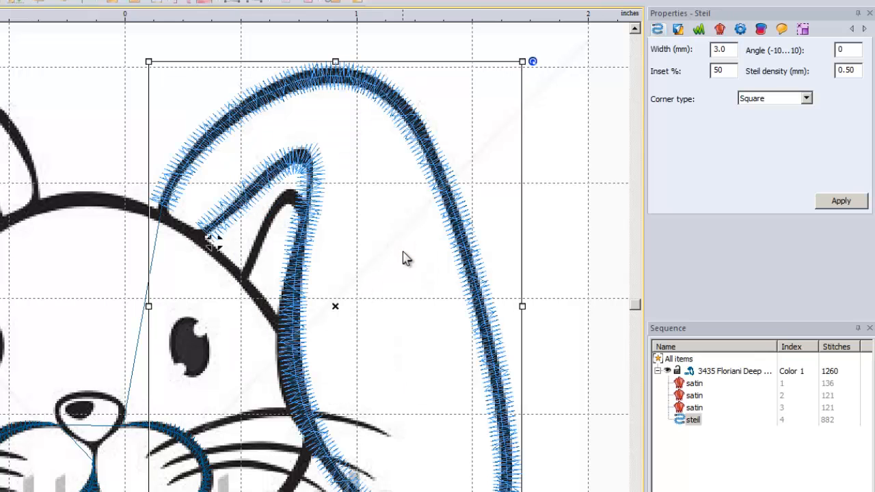
pyautogui.click(585, 244)
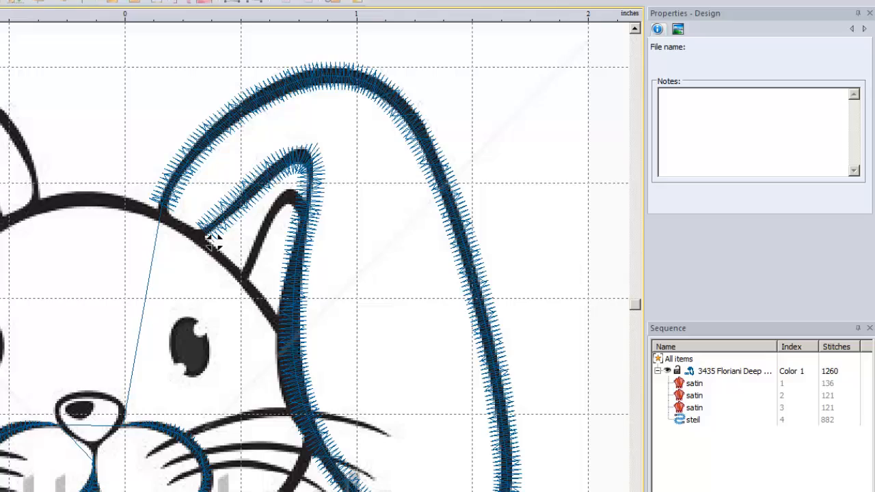
# - Start a new artwork line where the left ear meets the head and trace it over the top and down the outer edge
pyautogui.moveTo(214, 240); pyautogui.dragTo(322, 241)
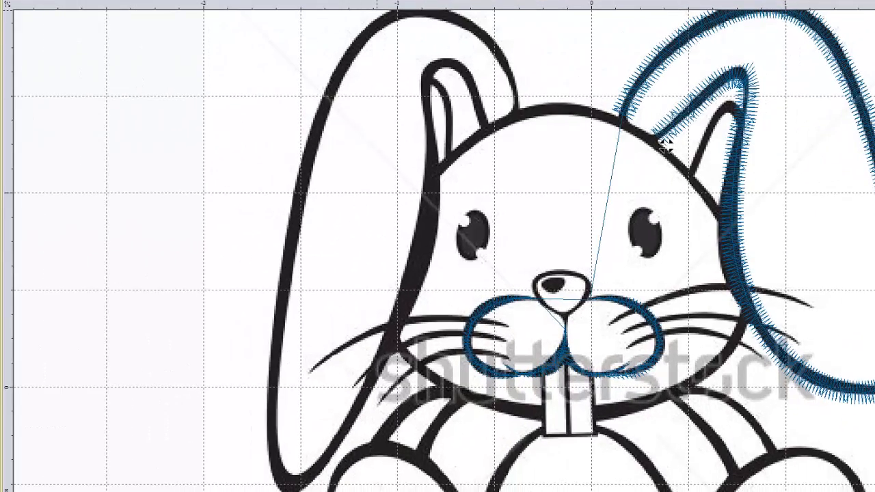
pyautogui.click(543, 0)
pyautogui.click(554, 10)
pyautogui.click(516, 88)
pyautogui.click(502, 52)
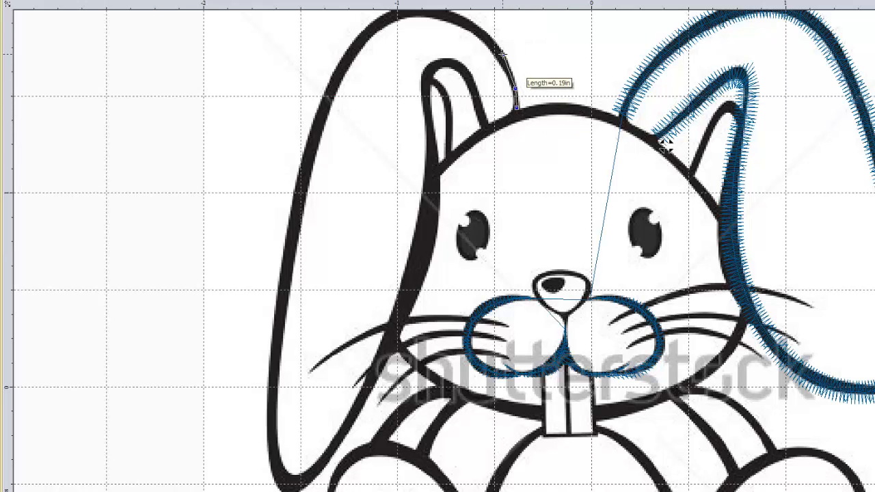
pyautogui.click(465, 23)
pyautogui.click(408, 13)
pyautogui.click(367, 31)
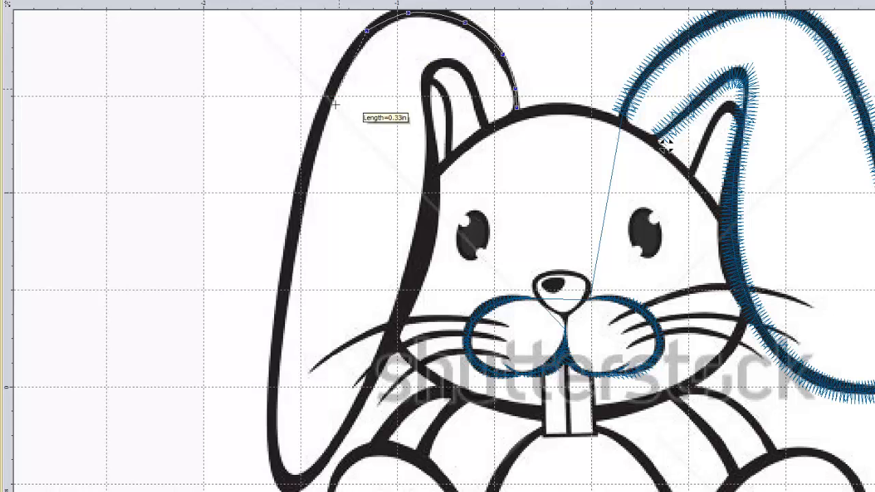
pyautogui.click(307, 186)
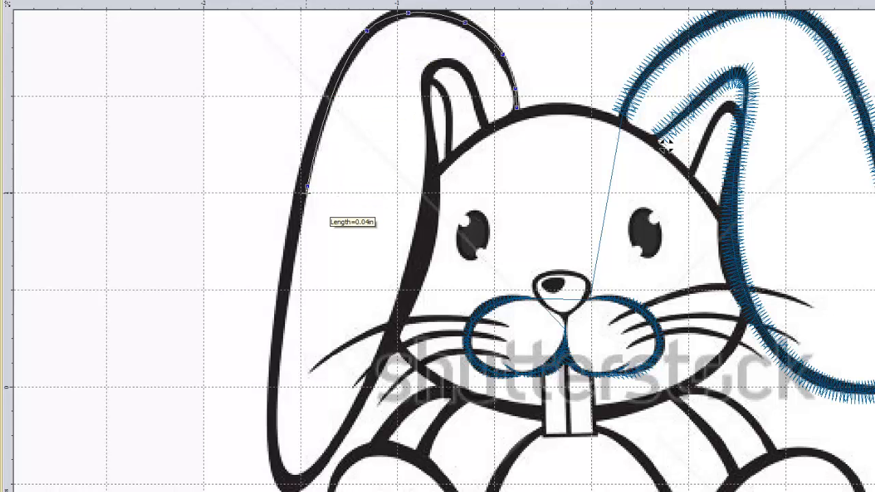
pyautogui.click(273, 363)
pyautogui.click(292, 486)
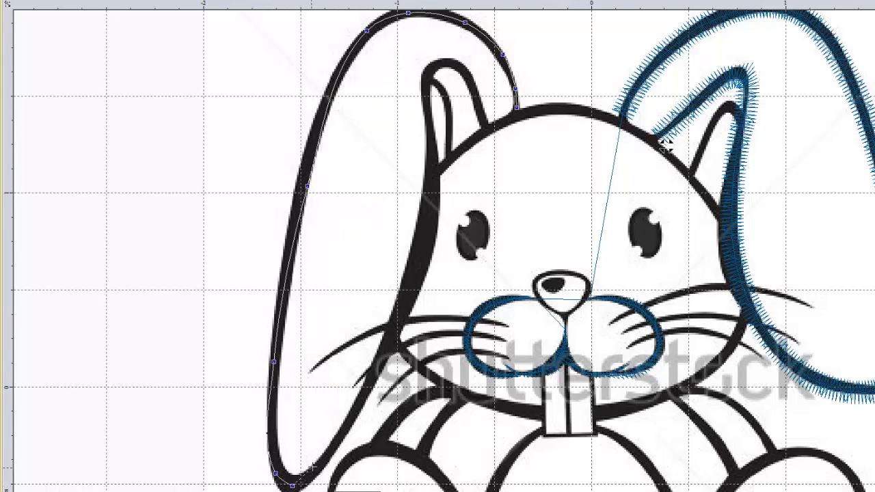
pyautogui.press('BackSpace')
pyautogui.press('BackSpace')
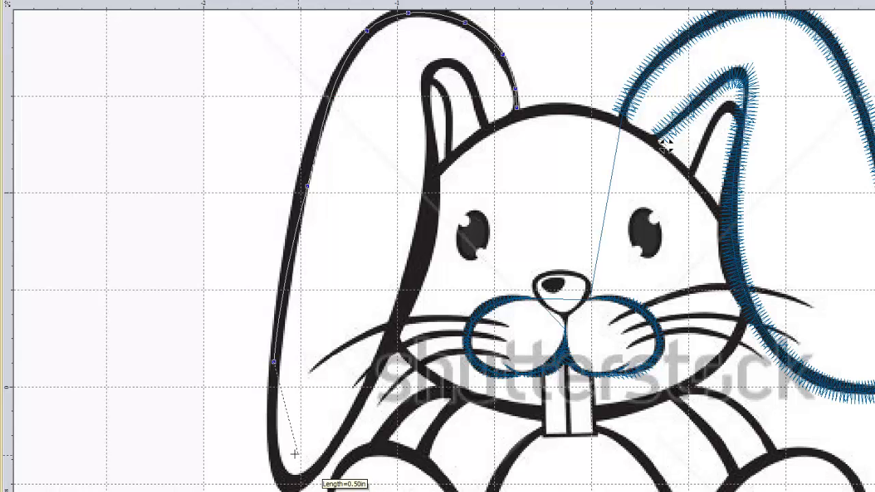
# - Trace the line around the left ear's lower tip with closely spaced points and up the beginning of its inner edge
pyautogui.click(271, 445)
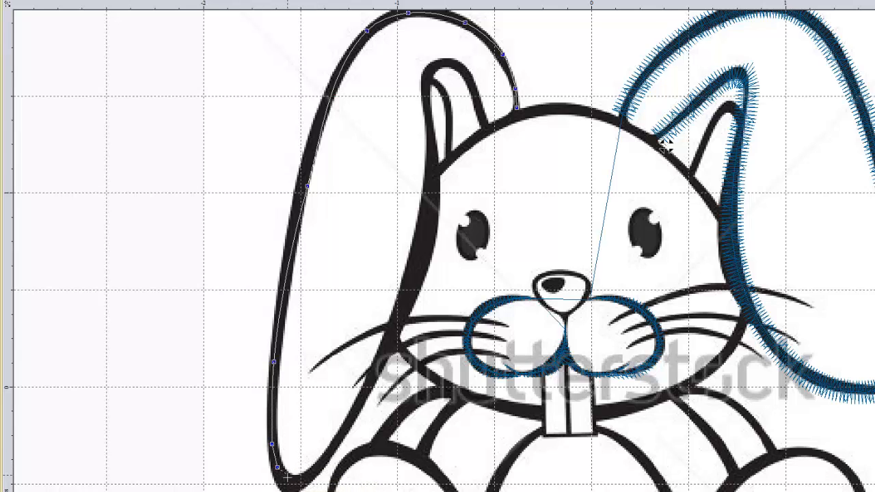
pyautogui.click(303, 480)
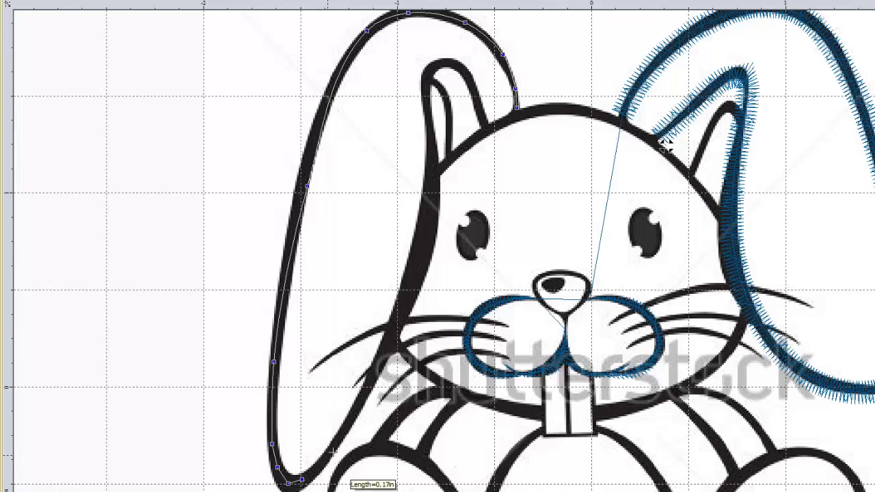
pyautogui.click(339, 441)
pyautogui.click(363, 391)
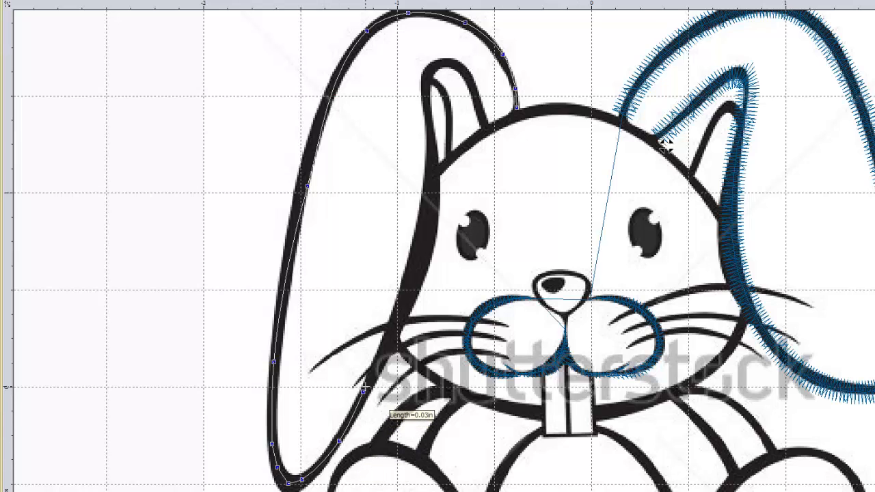
# - Continue the artwork line up the left ear's inner edge to just below the ear's fold
pyautogui.click(394, 327)
pyautogui.click(418, 259)
pyautogui.click(430, 191)
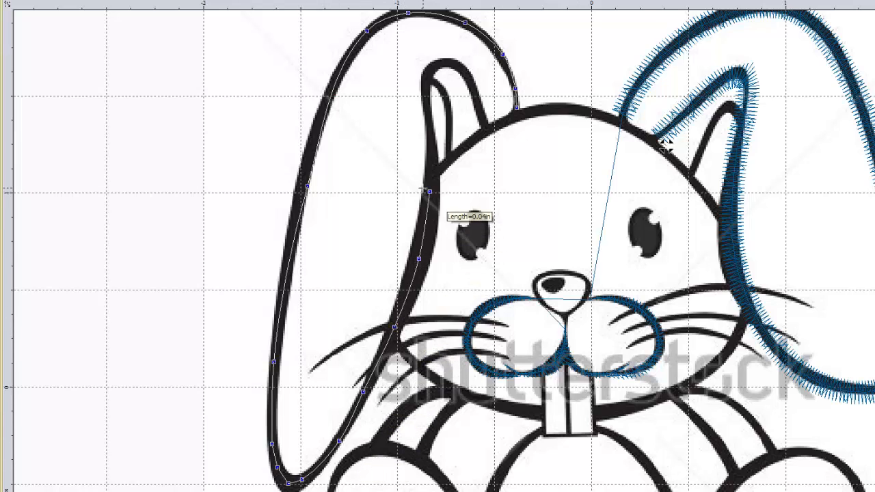
pyautogui.click(431, 136)
pyautogui.click(429, 104)
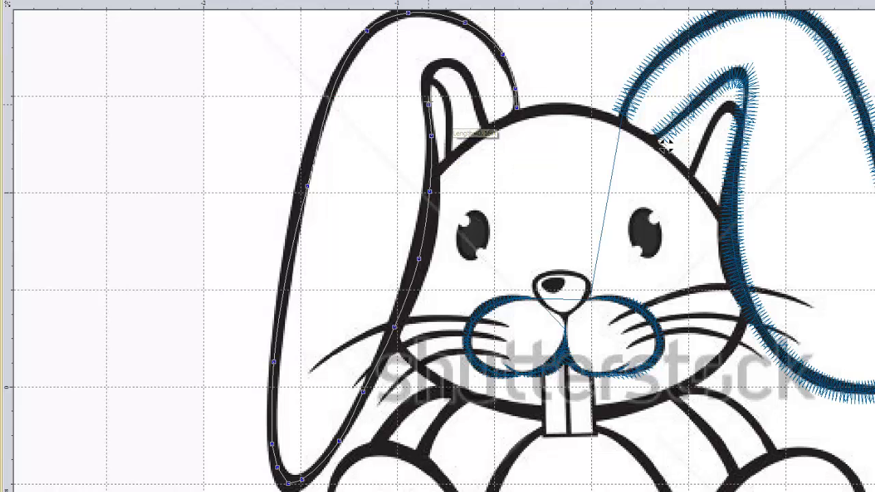
# - Trace around the rounded peak of the left ear's fold and down to the head, and finish the artwork line
pyautogui.click(425, 83)
pyautogui.click(426, 71)
pyautogui.click(433, 65)
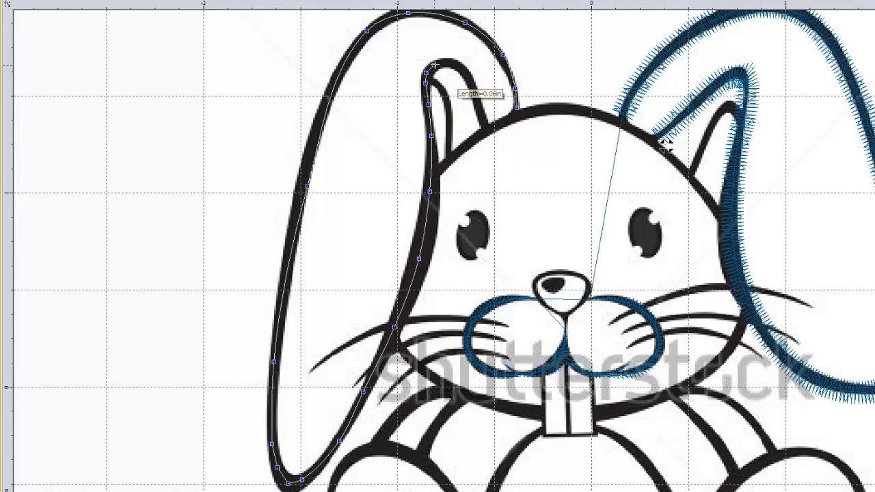
pyautogui.click(445, 63)
pyautogui.click(462, 69)
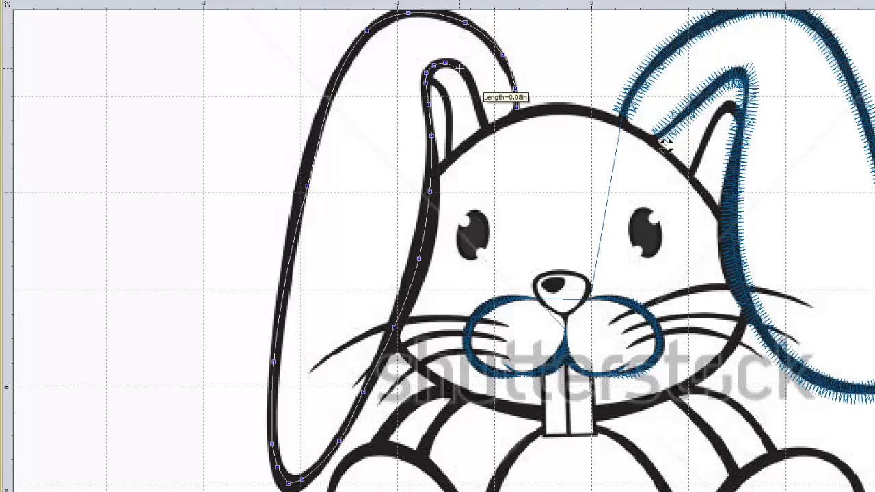
pyautogui.click(478, 98)
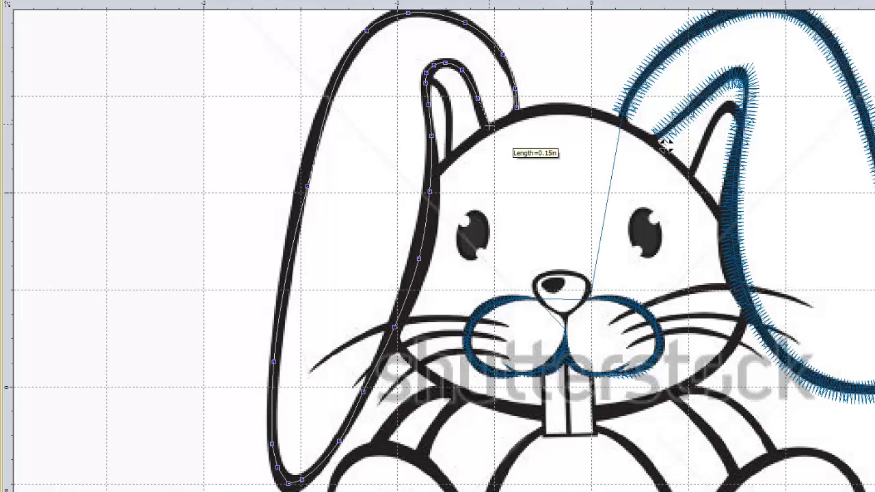
pyautogui.click(484, 126)
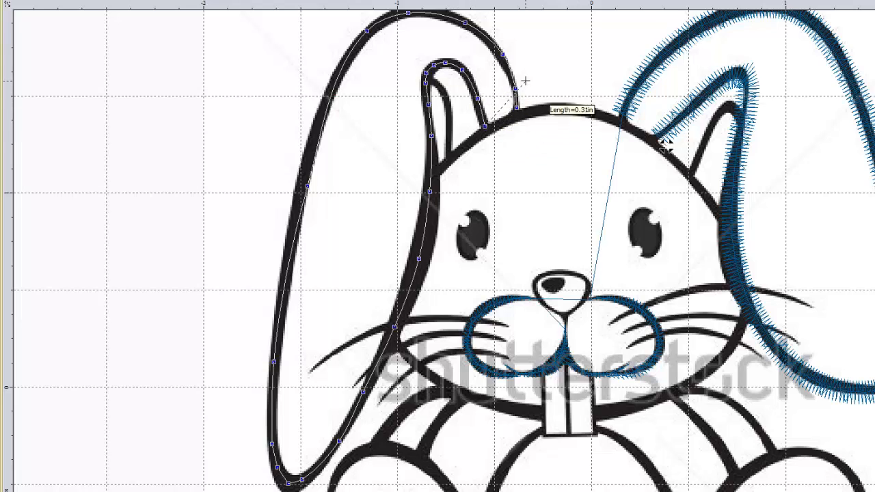
pyautogui.rightClick(500, 119)
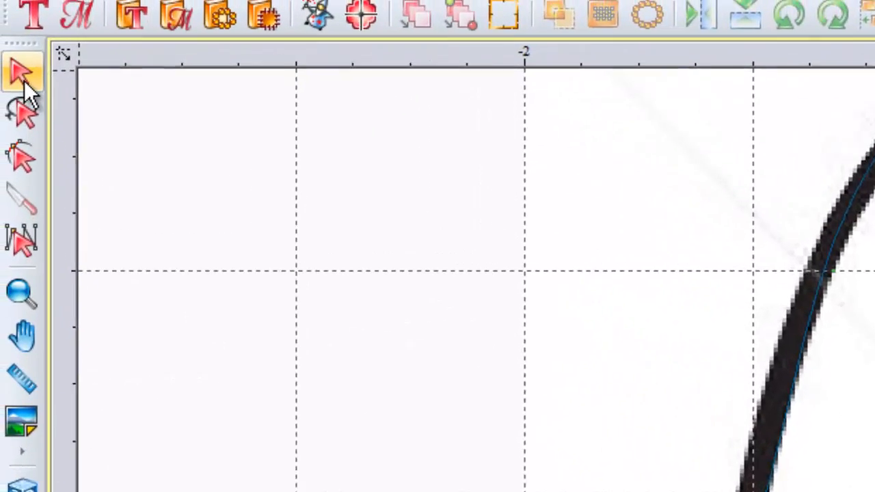
# - Convert the traced left ear artwork to Steil stitches and deselect it
pyautogui.click(26, 84)
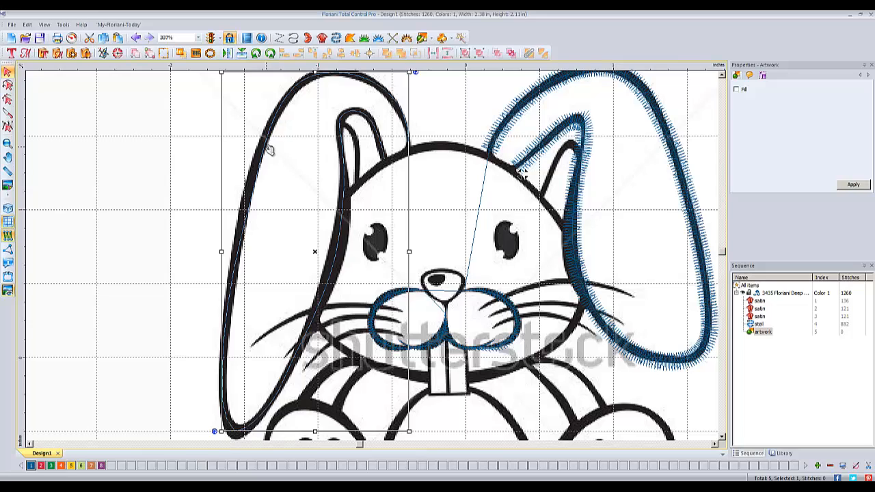
pyautogui.rightClick(268, 151)
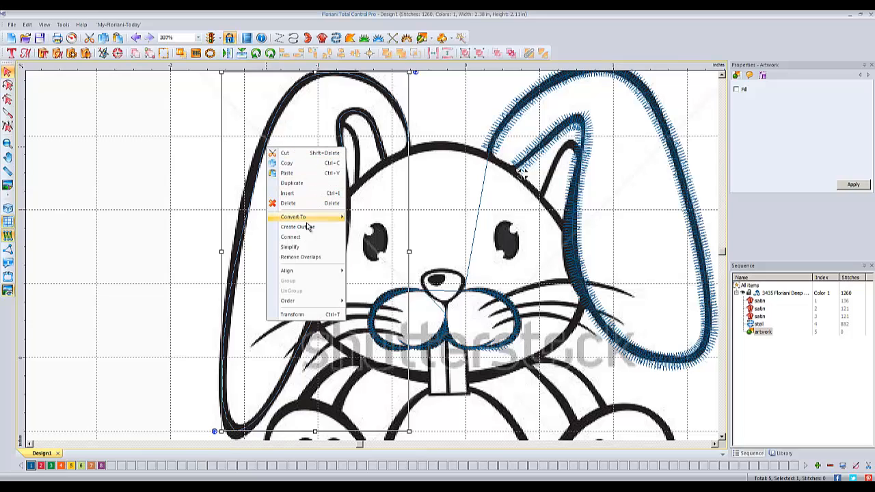
pyautogui.moveTo(309, 219)
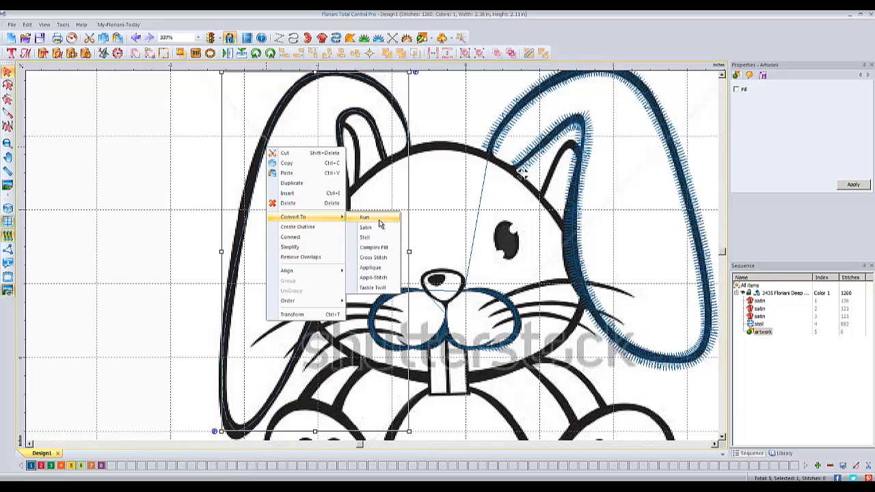
pyautogui.click(369, 237)
pyautogui.click(156, 198)
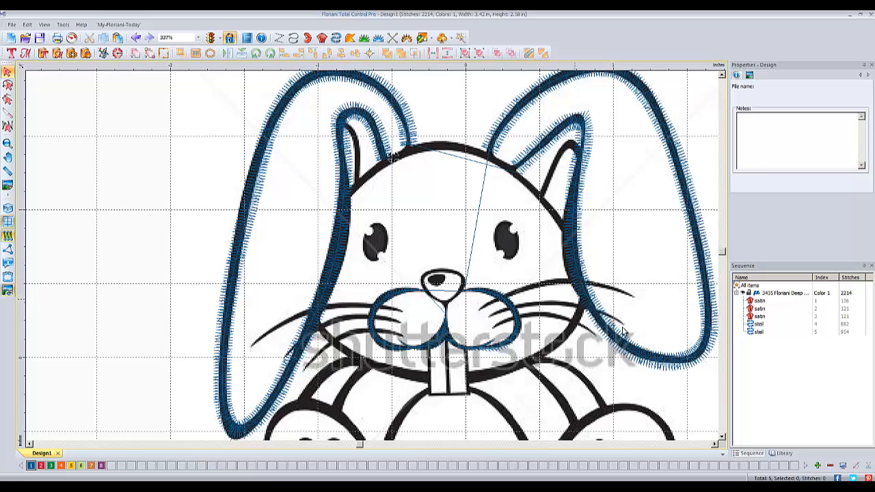
# - Trace the uppermost right whisker from the cheek to its outer tip as an open Pen artwork line
pyautogui.click(722, 437)
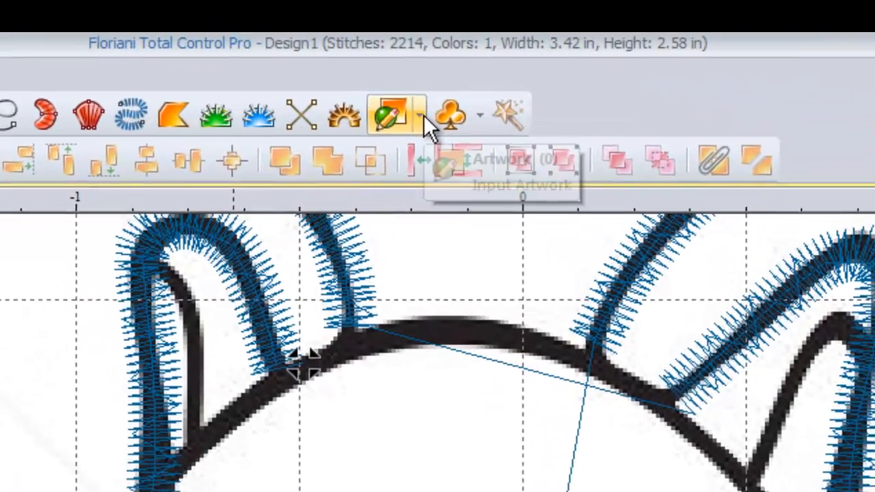
pyautogui.click(431, 39)
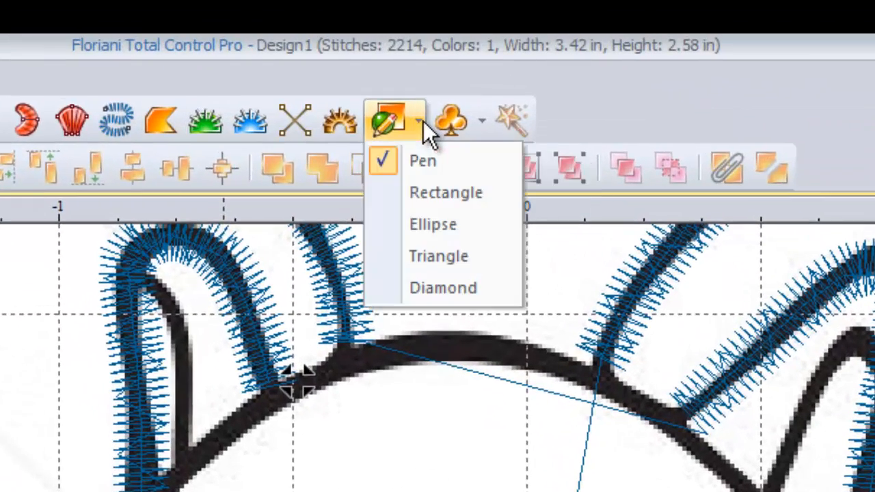
pyautogui.click(431, 131)
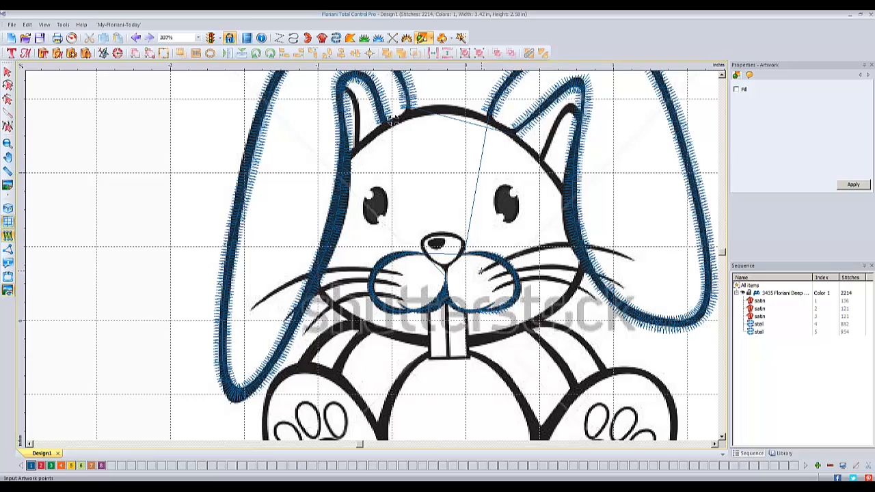
pyautogui.click(482, 271)
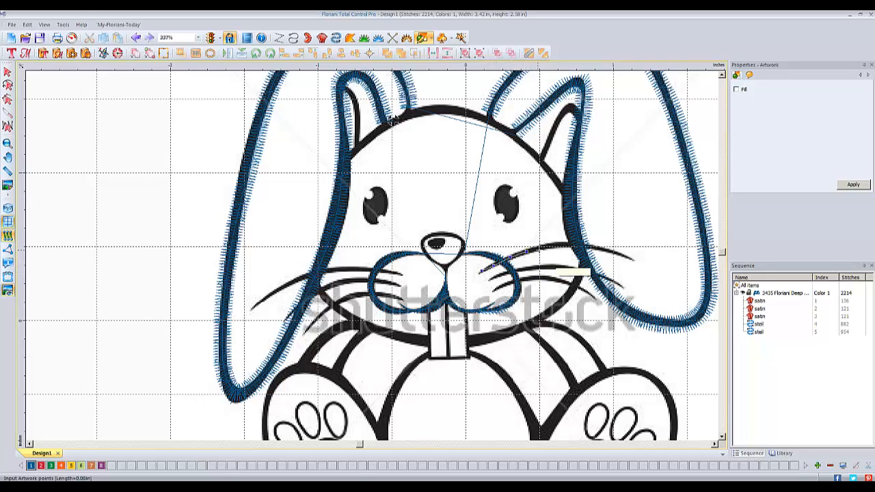
pyautogui.click(543, 246)
pyautogui.click(562, 244)
pyautogui.click(582, 246)
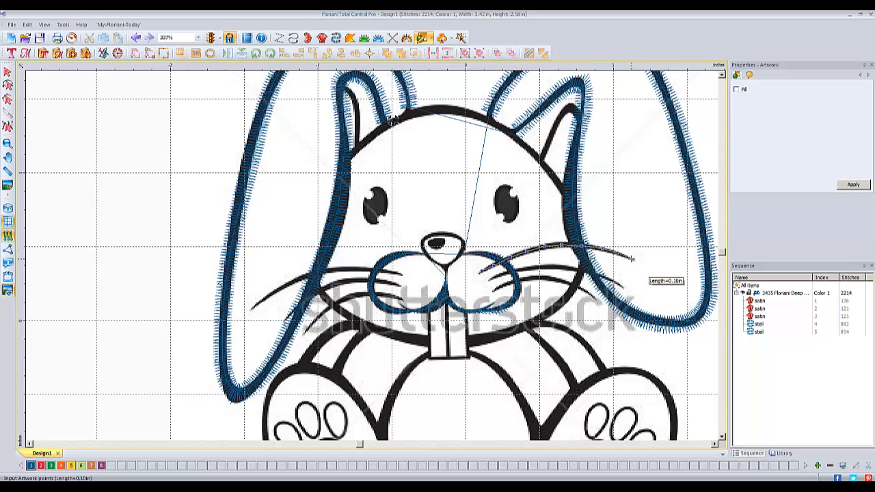
pyautogui.click(633, 258)
pyautogui.press('Return')
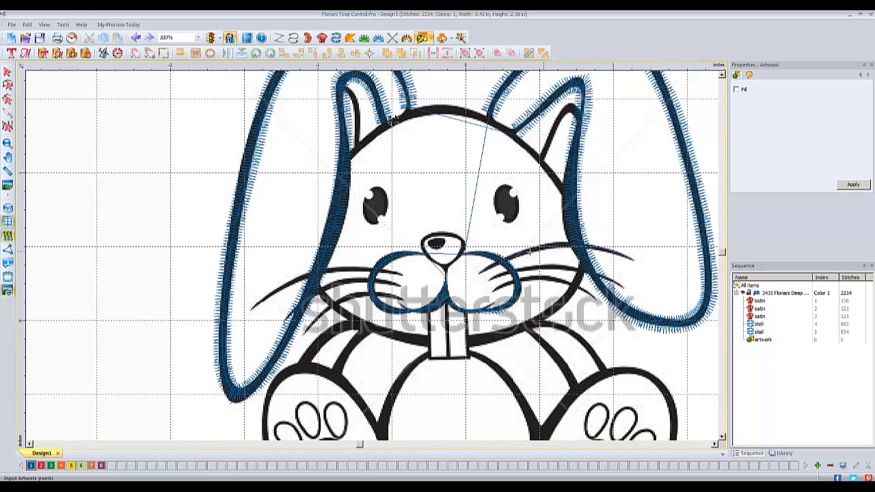
pyautogui.click(8, 72)
pyautogui.click(542, 250)
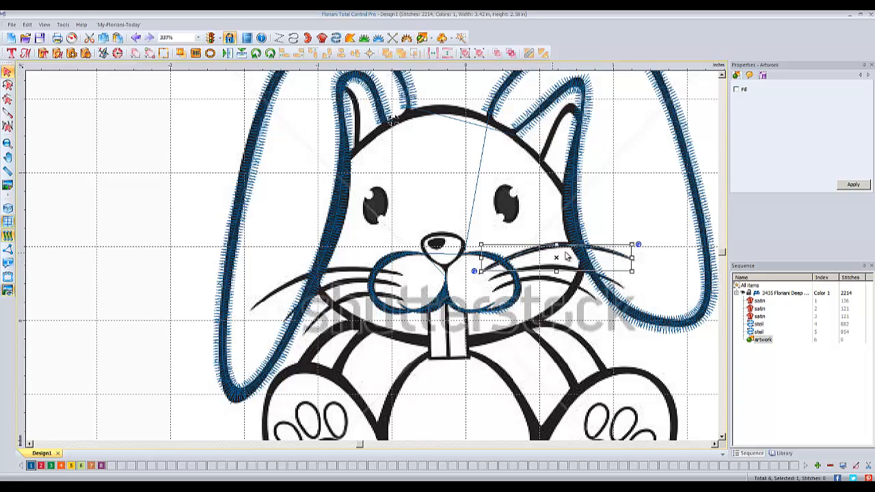
pyautogui.click(481, 219)
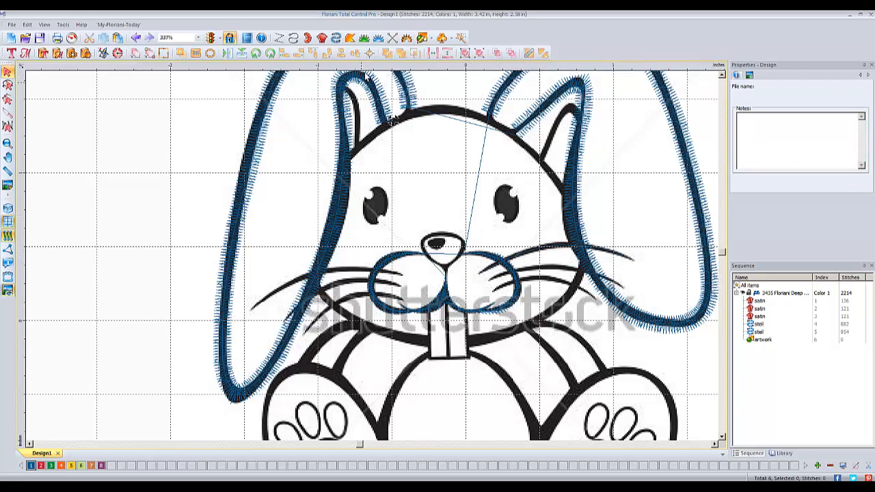
# - Trace the middle right whisker from the cheek outward as a separate Pen artwork line and finish it
pyautogui.click(423, 39)
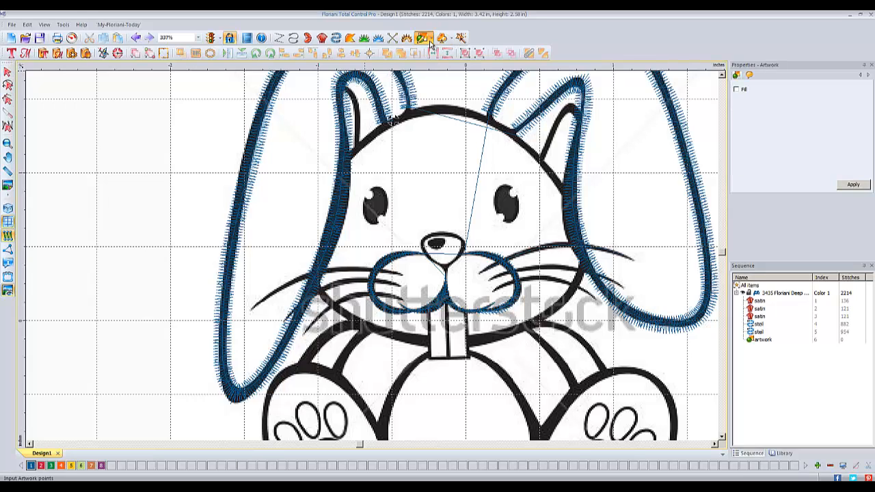
pyautogui.click(431, 39)
pyautogui.click(435, 53)
pyautogui.click(491, 277)
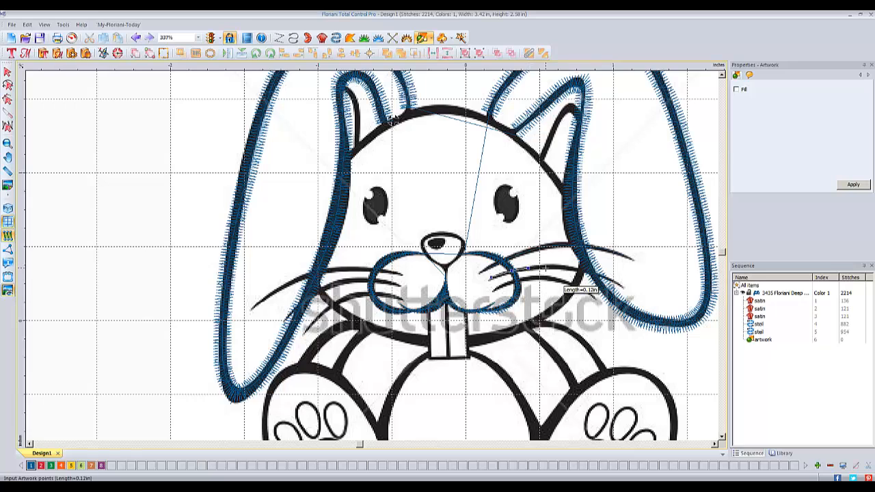
pyautogui.click(545, 267)
pyautogui.click(567, 268)
pyautogui.click(586, 272)
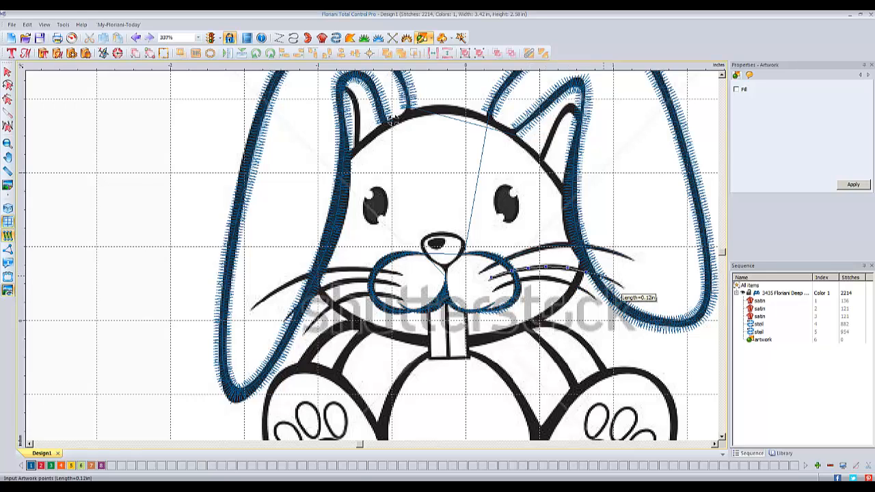
pyautogui.press('Return')
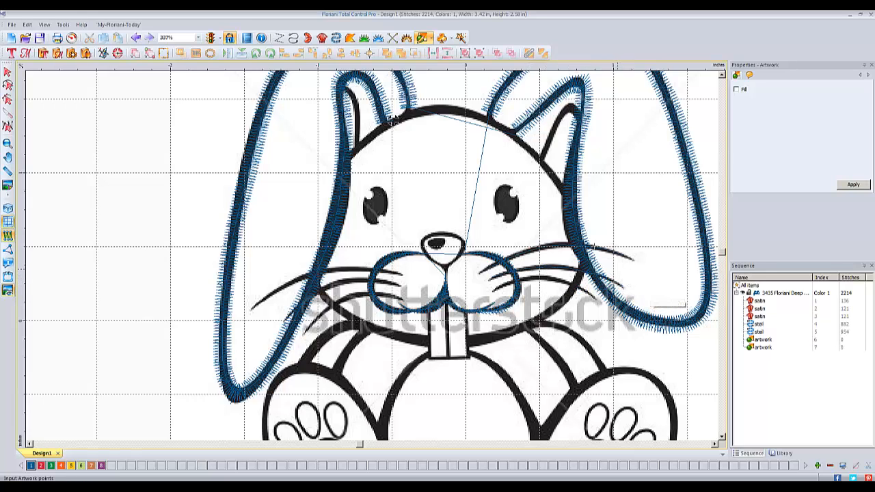
# - Trace the lowest right whisker from the cheek to its outer tip as another Pen artwork line and finish it
pyautogui.click(433, 41)
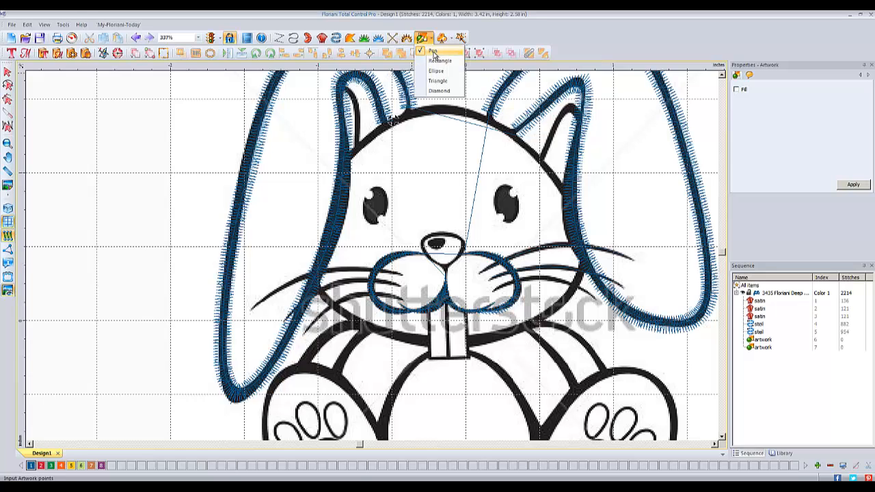
pyautogui.click(434, 54)
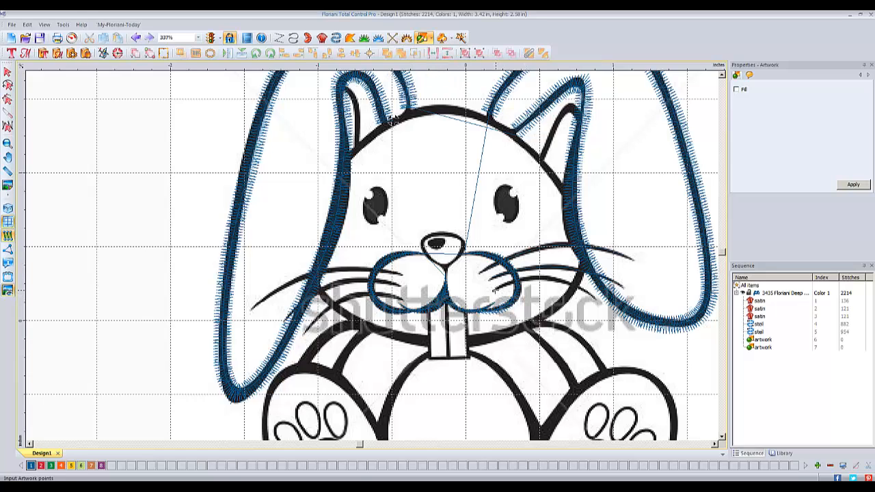
pyautogui.click(497, 290)
pyautogui.click(526, 281)
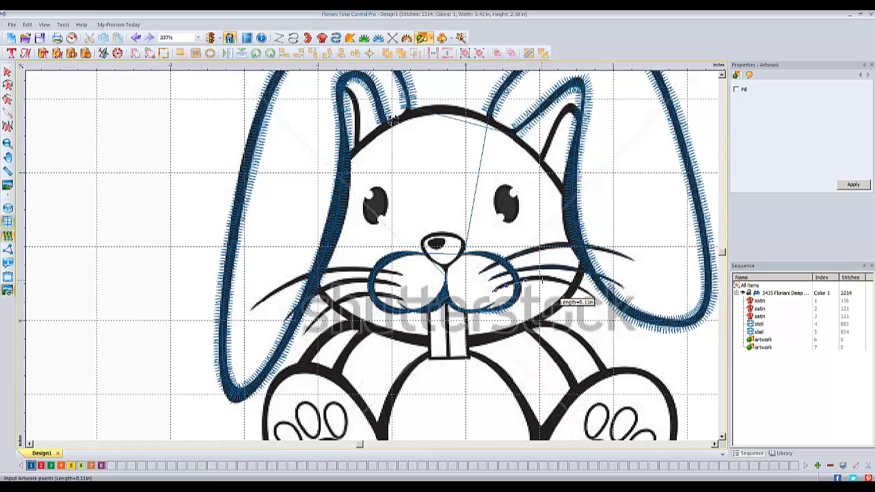
pyautogui.click(544, 279)
pyautogui.click(566, 282)
pyautogui.click(580, 288)
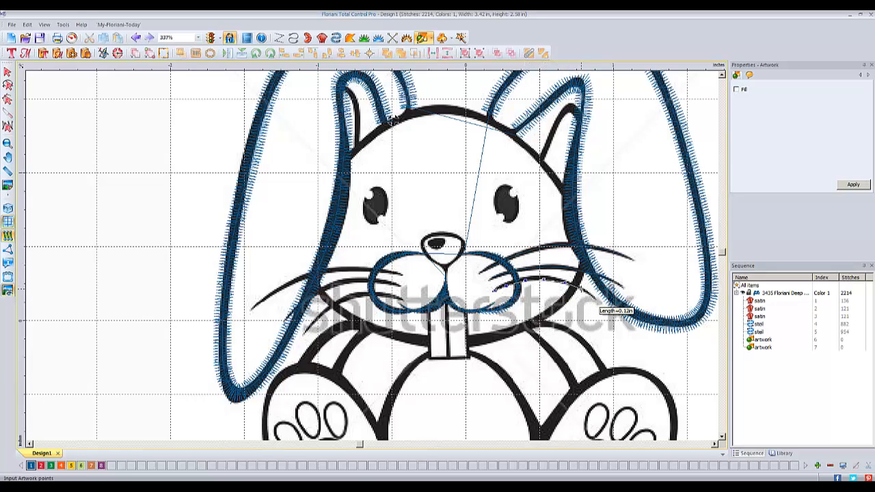
pyautogui.click(595, 297)
pyautogui.rightClick(609, 296)
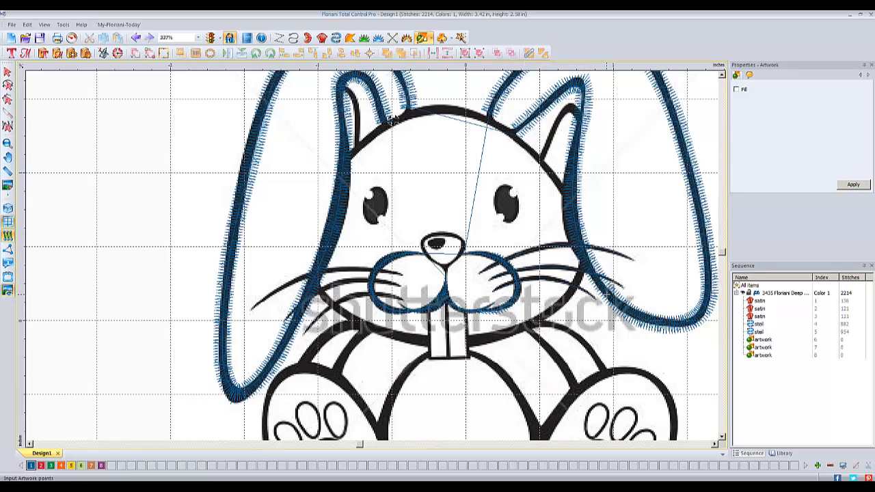
# - Select the three right whisker artwork lines together and convert them to Steil stitches
pyautogui.click(8, 71)
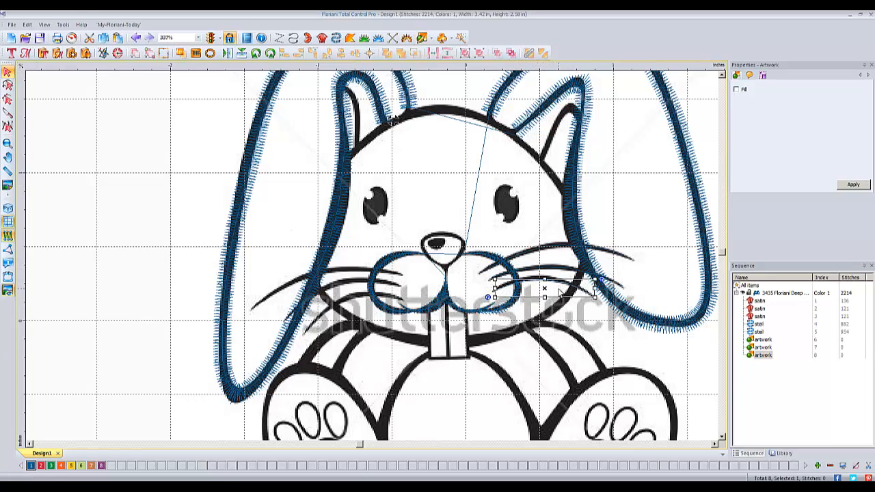
pyautogui.click(763, 347)
pyautogui.click(763, 355)
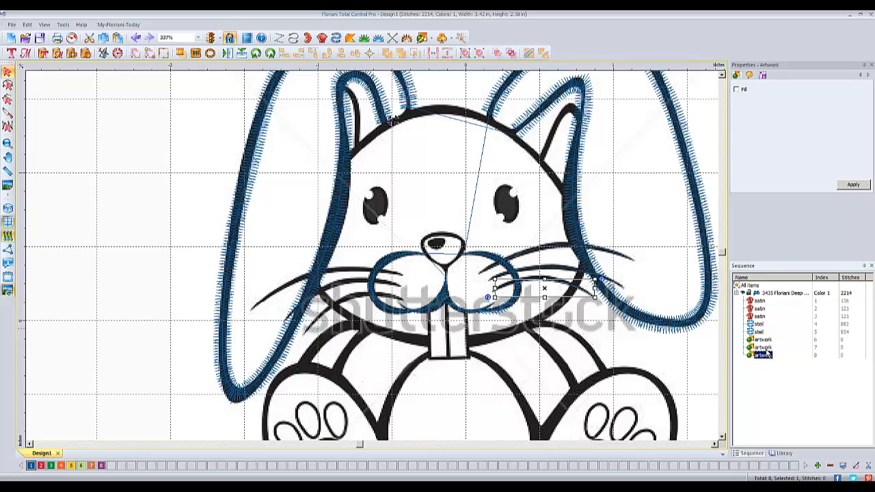
pyautogui.click(763, 340)
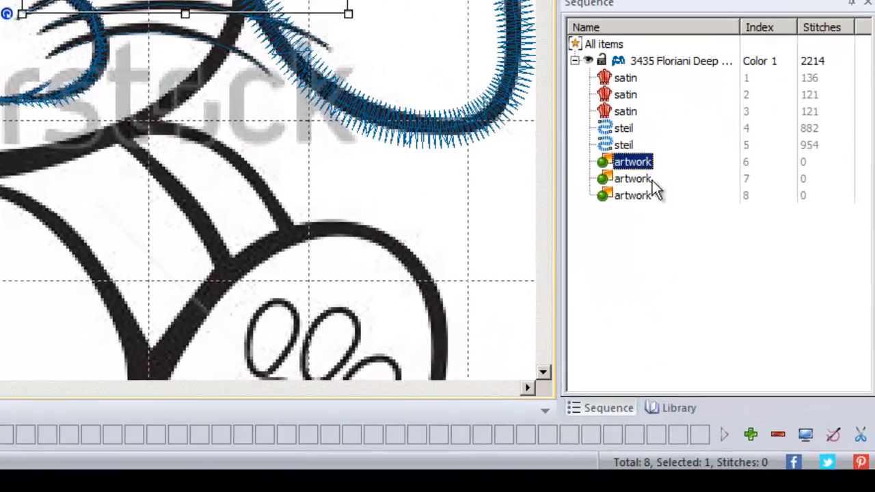
pyautogui.keyDown('shift'); pyautogui.click(763, 347); pyautogui.keyUp('shift')
pyautogui.keyDown('shift'); pyautogui.click(661, 196); pyautogui.keyUp('shift')
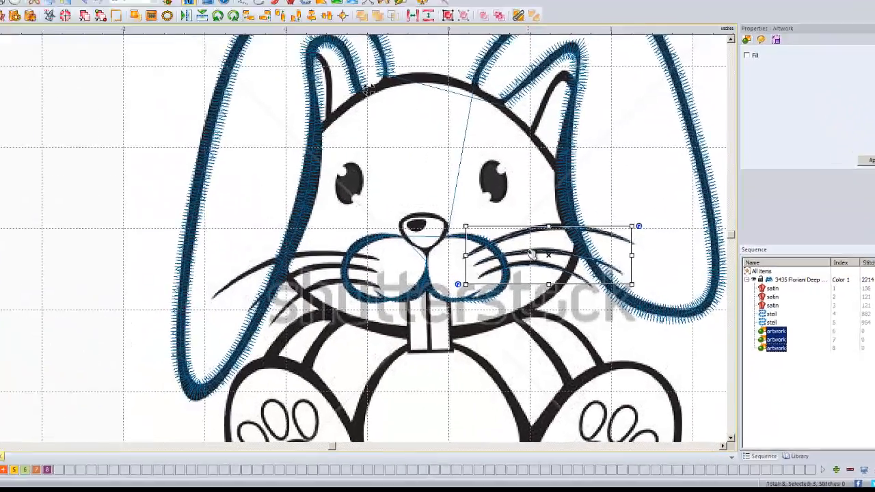
pyautogui.rightClick(149, 14)
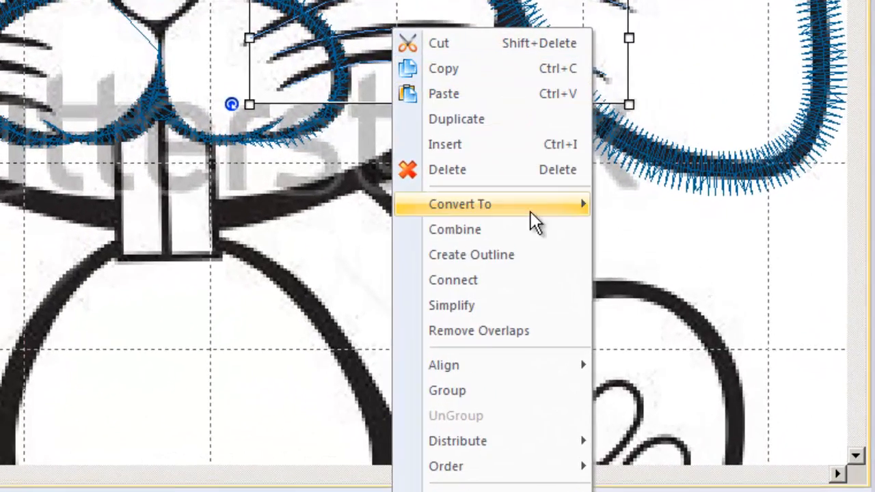
pyautogui.moveTo(557, 266)
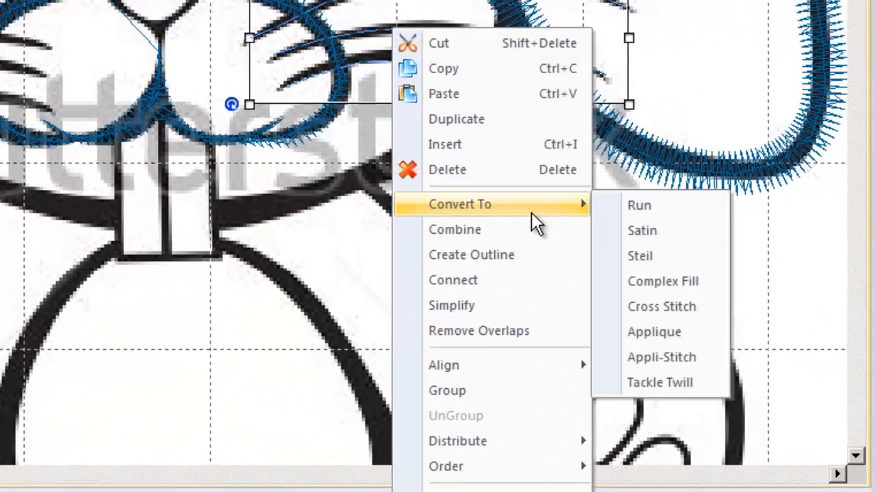
pyautogui.click(660, 253)
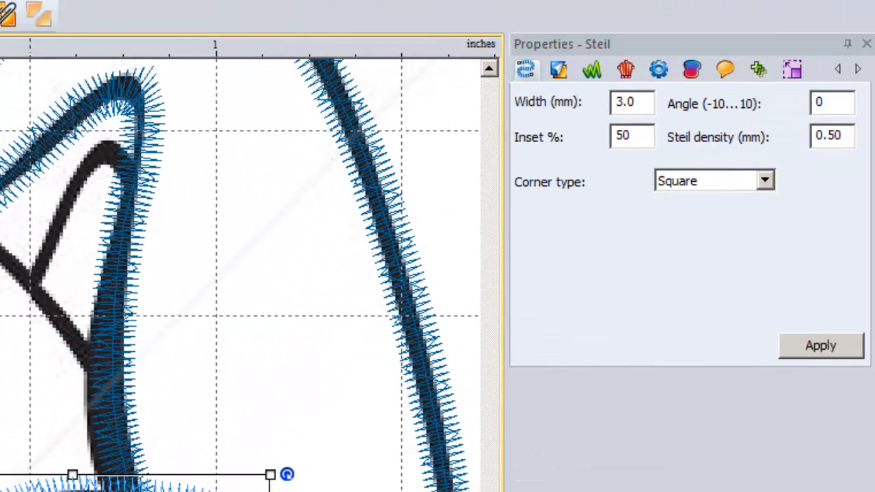
# - Set the Steil stitch width of the three right whiskers to 1.0 mm and apply it
pyautogui.click(643, 103)
pyautogui.write('1')
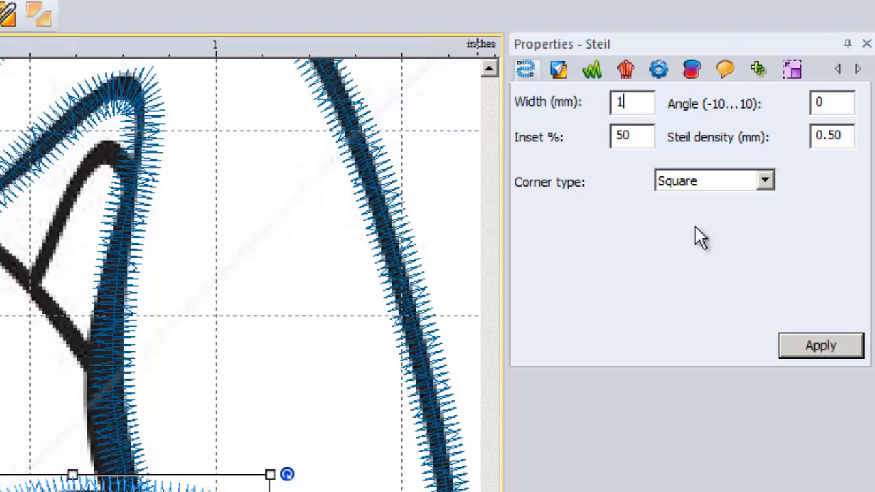
pyautogui.click(807, 339)
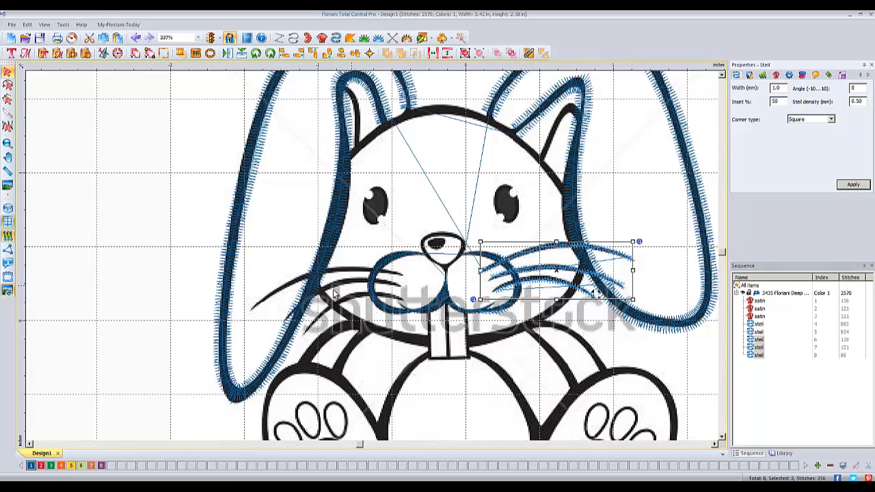
# - Copy and paste the three right whiskers and move the duplicates over the left whiskers in the drawing
pyautogui.rightClick(551, 268)
pyautogui.click(568, 282)
pyautogui.rightClick(558, 273)
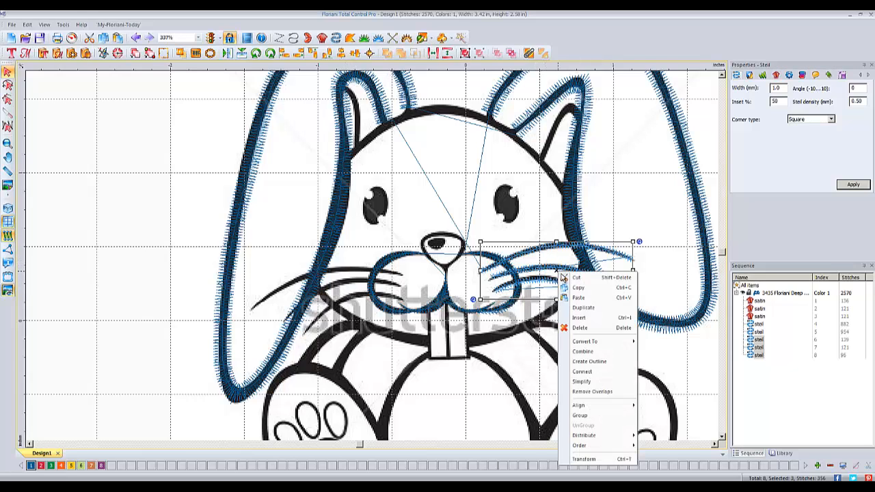
pyautogui.click(578, 298)
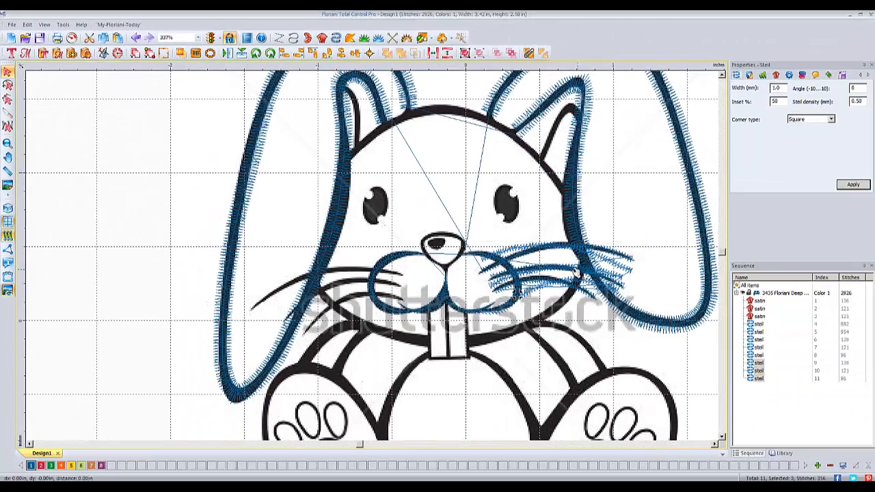
pyautogui.moveTo(577, 272); pyautogui.dragTo(356, 281)
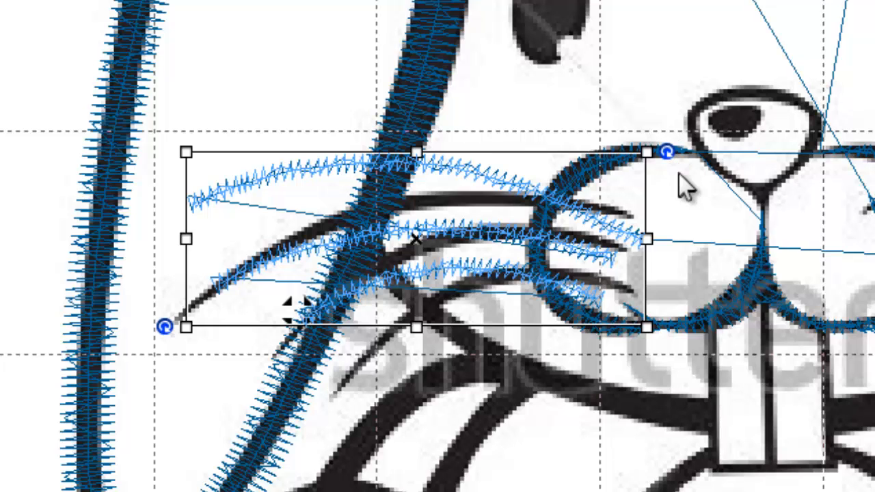
# - Rotate the pasted whiskers counterclockwise, shift them down onto the left whisker lines, and deselect them
pyautogui.moveTo(668, 151); pyautogui.dragTo(619, 86)
pyautogui.moveTo(476, 162); pyautogui.dragTo(480, 202)
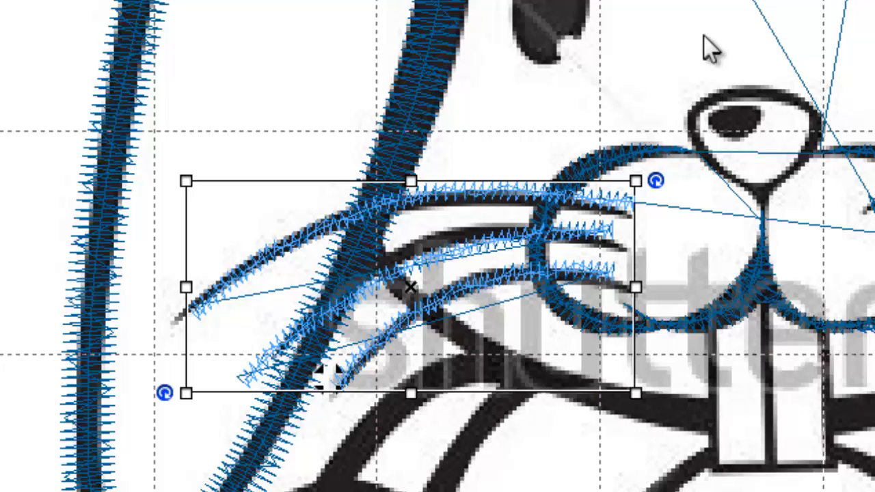
pyautogui.click(661, 24)
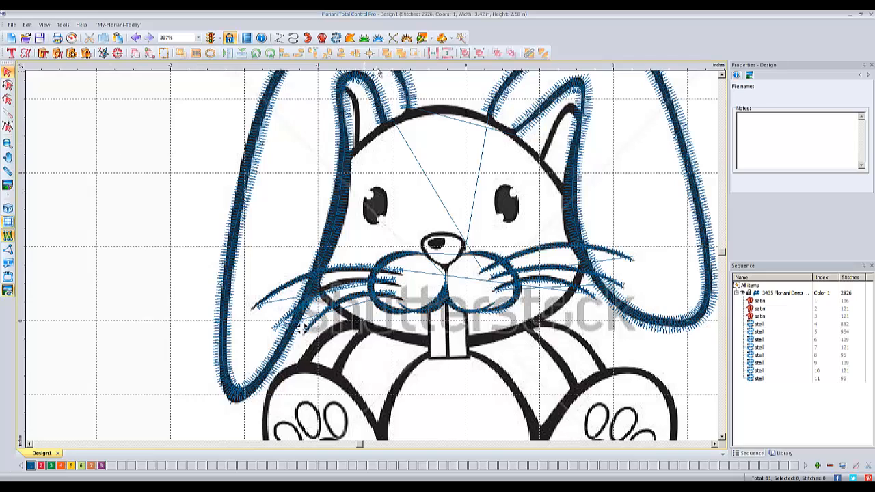
# - Trace the outline of the bunny's nose as Pen artwork and finish the shape
pyautogui.click(432, 41)
pyautogui.click(432, 52)
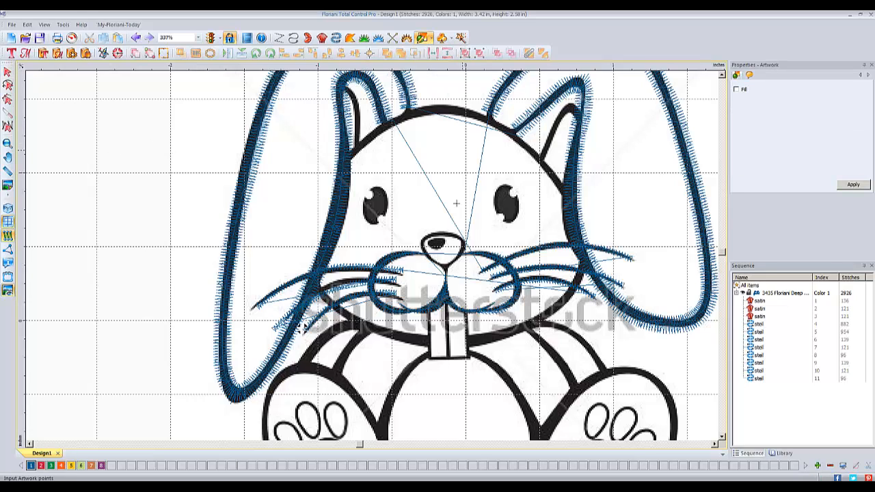
pyautogui.click(426, 243)
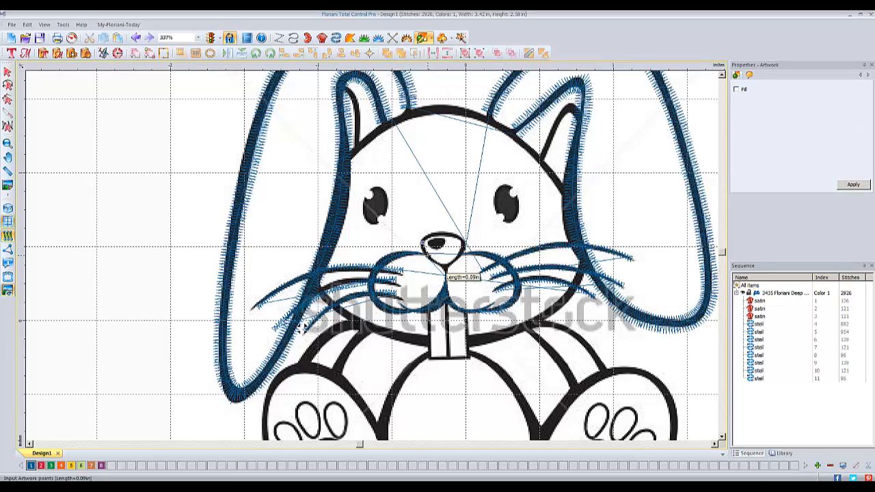
pyautogui.click(444, 268)
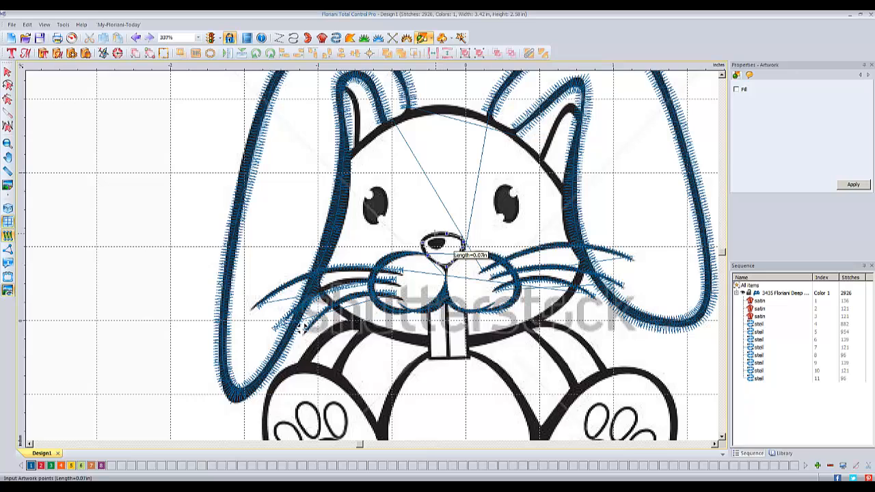
pyautogui.rightClick(429, 214)
# - Select the nose artwork and convert it to a Complex Fill
pyautogui.click(8, 72)
pyautogui.click(449, 248)
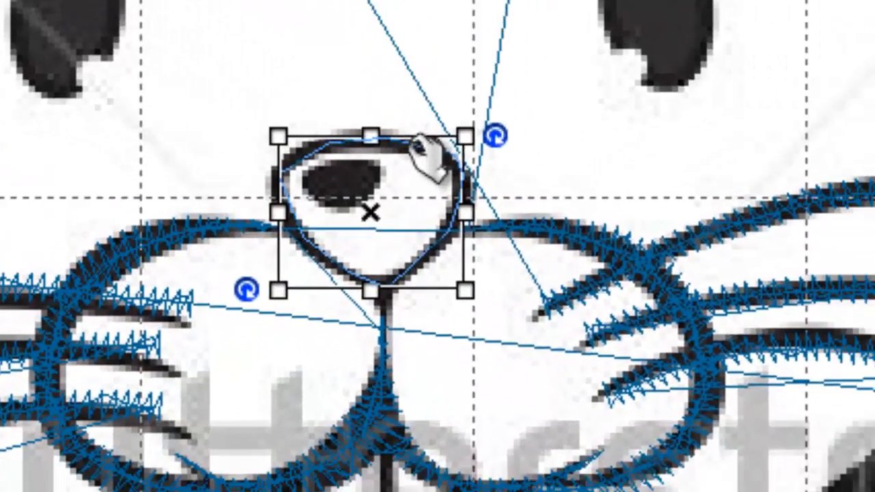
pyautogui.rightClick(454, 237)
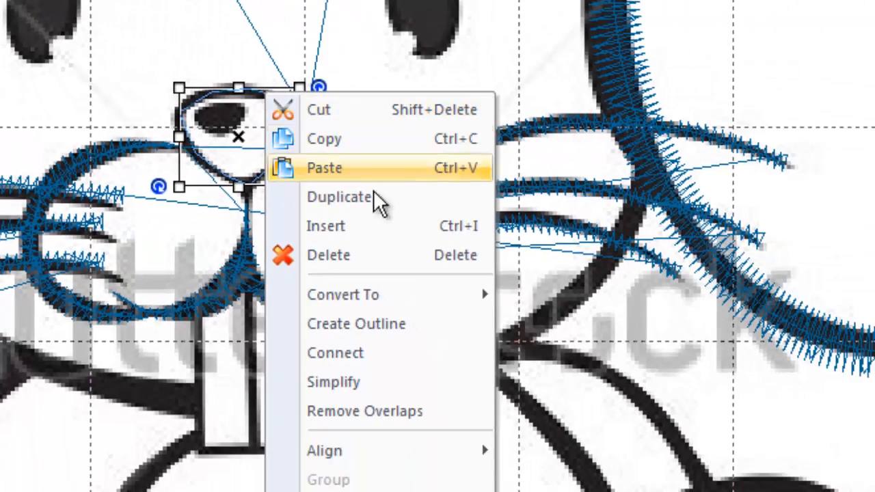
pyautogui.moveTo(472, 309)
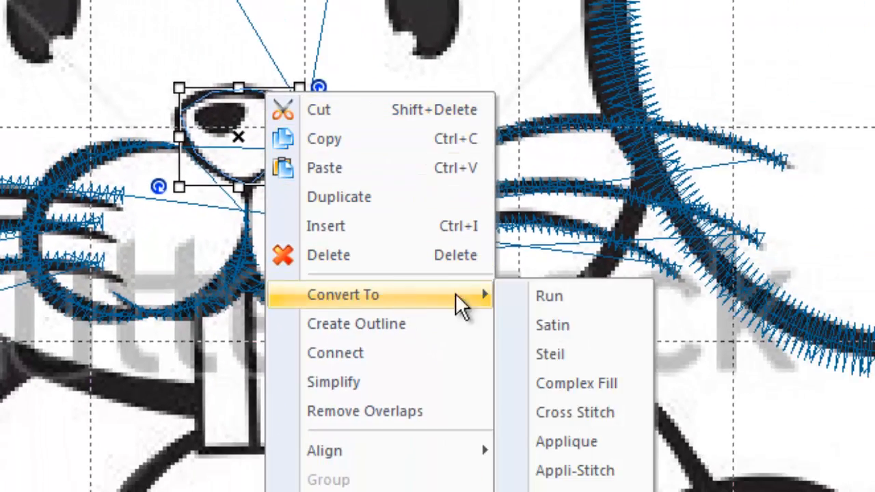
pyautogui.click(585, 383)
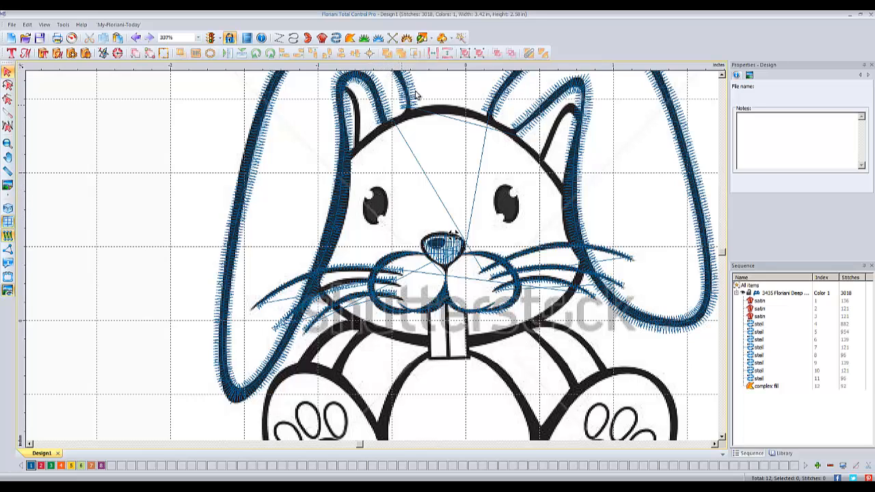
# - Draw an ellipse artwork over the left eye, rotate it slightly clockwise and move it to match the eye
pyautogui.click(431, 41)
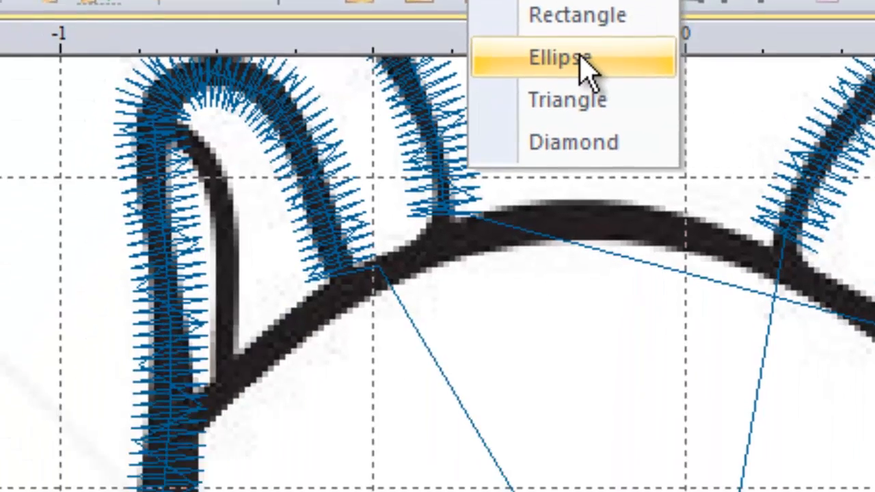
pyautogui.click(451, 301)
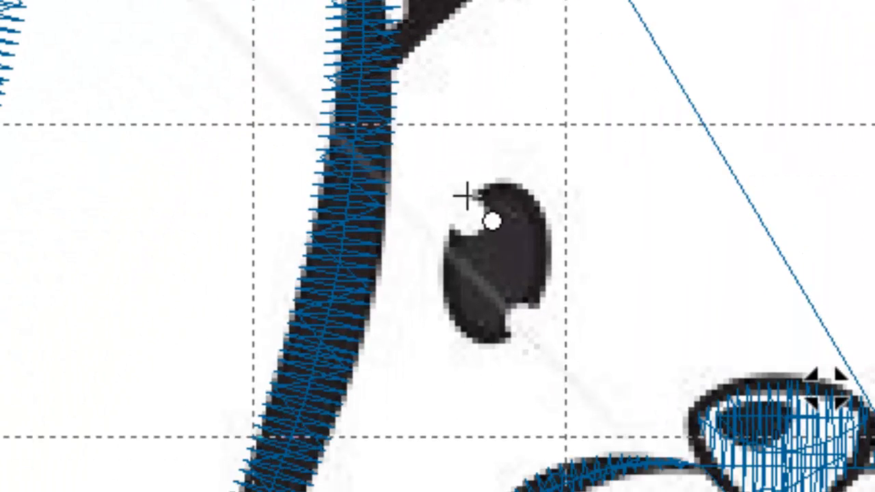
pyautogui.moveTo(474, 188); pyautogui.dragTo(560, 348)
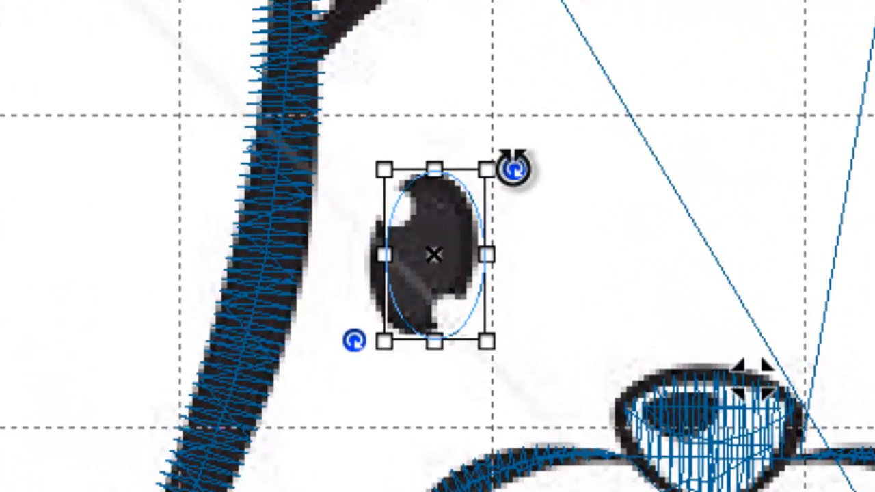
pyautogui.moveTo(518, 171); pyautogui.dragTo(529, 182)
pyautogui.moveTo(488, 216); pyautogui.dragTo(474, 217)
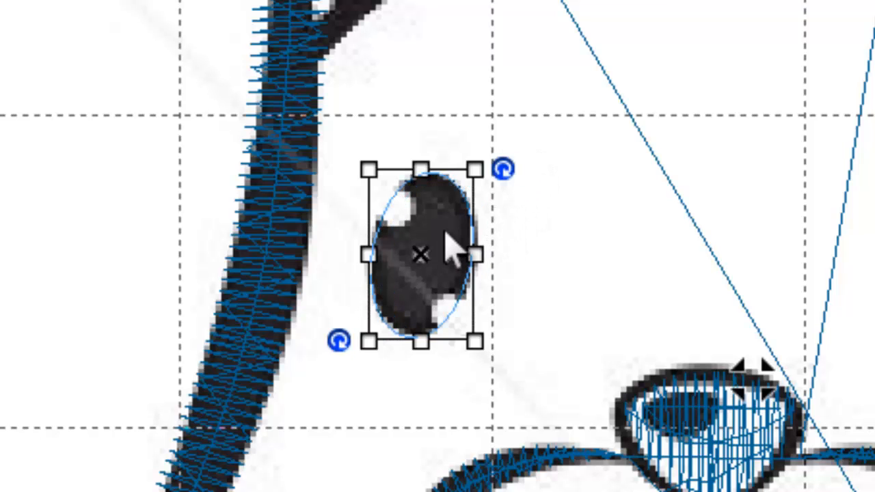
# - Convert the left eye ellipse to a Complex Fill
pyautogui.rightClick(486, 219)
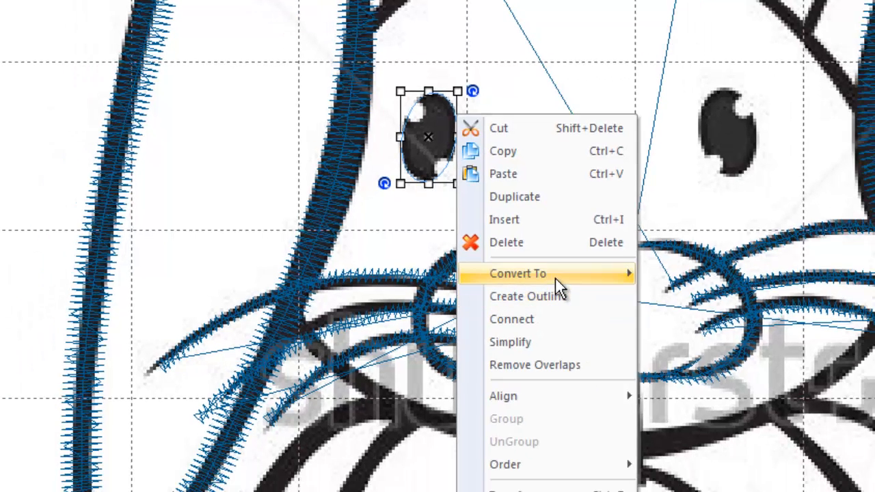
pyautogui.moveTo(555, 279)
pyautogui.click(674, 342)
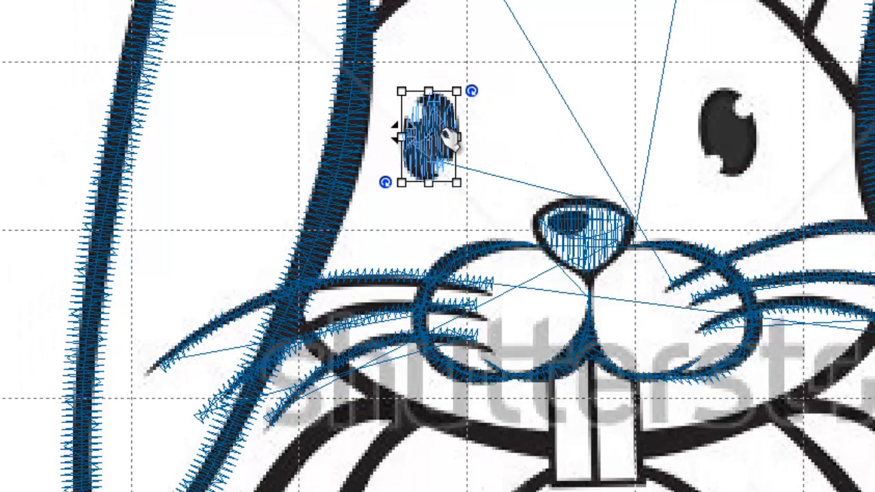
# - Copy and paste the filled left eye, move the duplicate onto the right eye, and rotate it counterclockwise to fit
pyautogui.rightClick(446, 135)
pyautogui.rightClick(482, 141)
pyautogui.click(552, 210)
pyautogui.moveTo(459, 162); pyautogui.dragTo(733, 144)
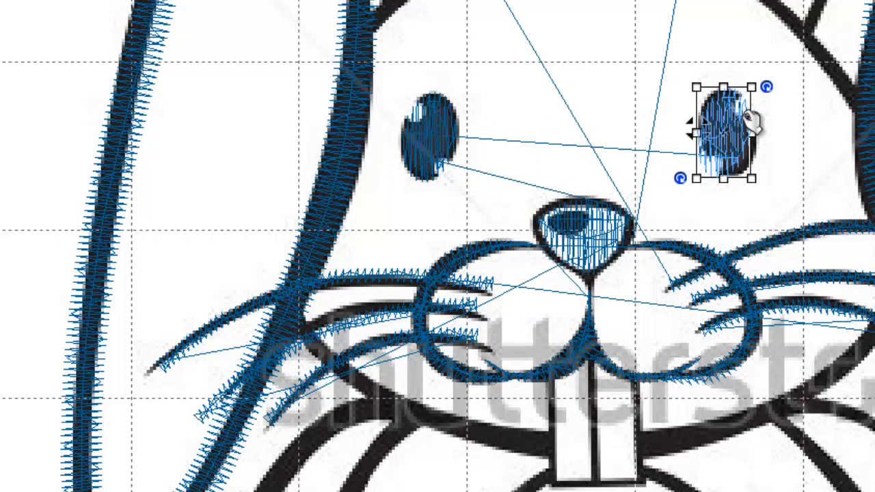
pyautogui.moveTo(753, 84); pyautogui.dragTo(745, 84)
pyautogui.moveTo(751, 132); pyautogui.dragTo(751, 135)
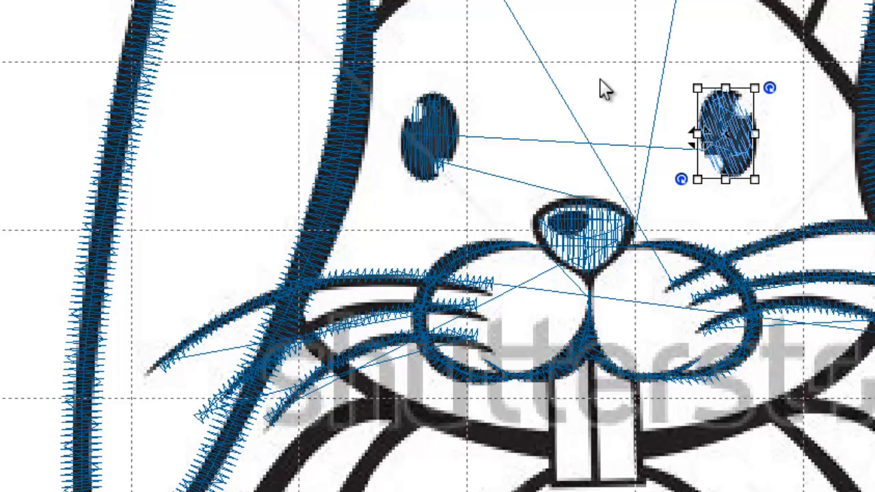
pyautogui.click(603, 88)
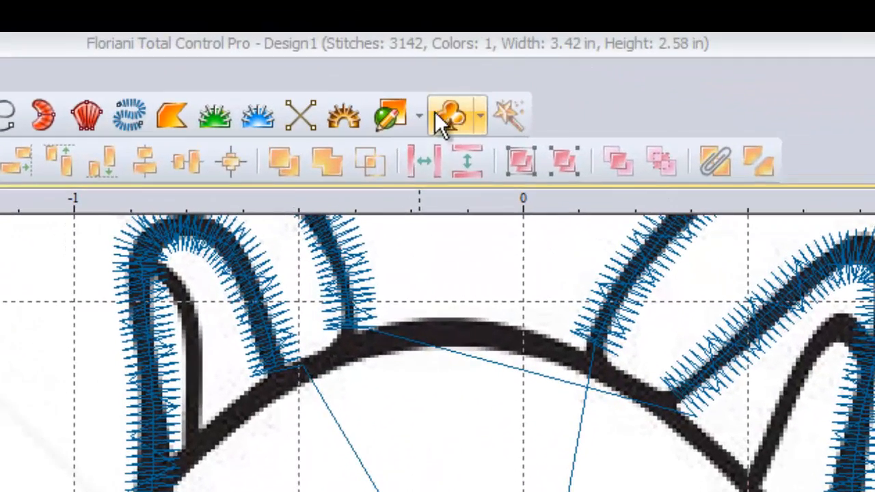
# - Start the left tooth's outline as Pen artwork with a straight line from the mouth down the divider between the teeth
pyautogui.click(425, 79)
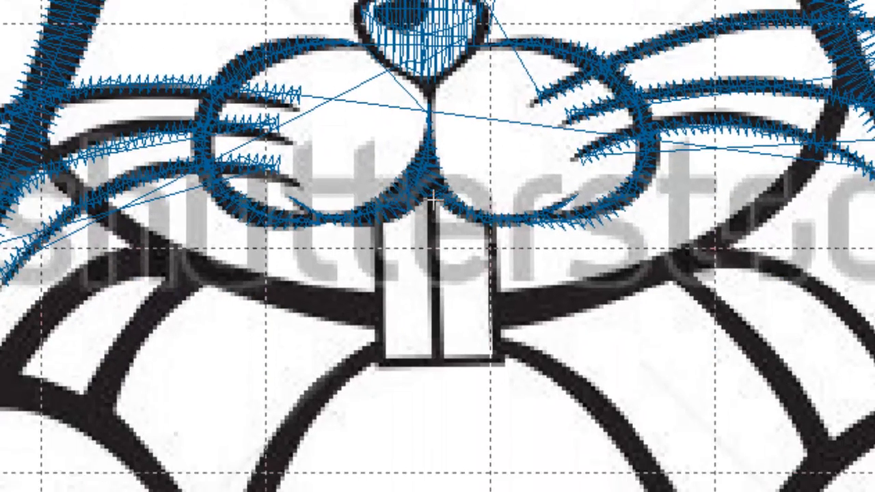
pyautogui.click(432, 199)
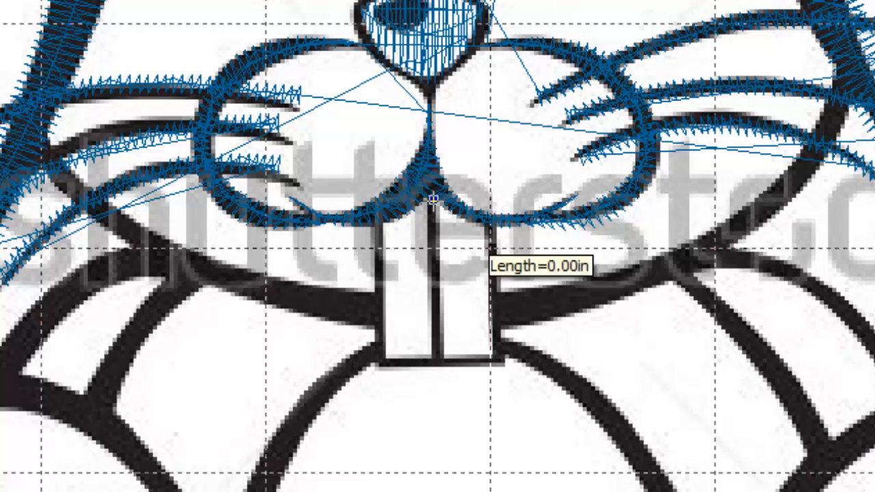
pyautogui.click(433, 360)
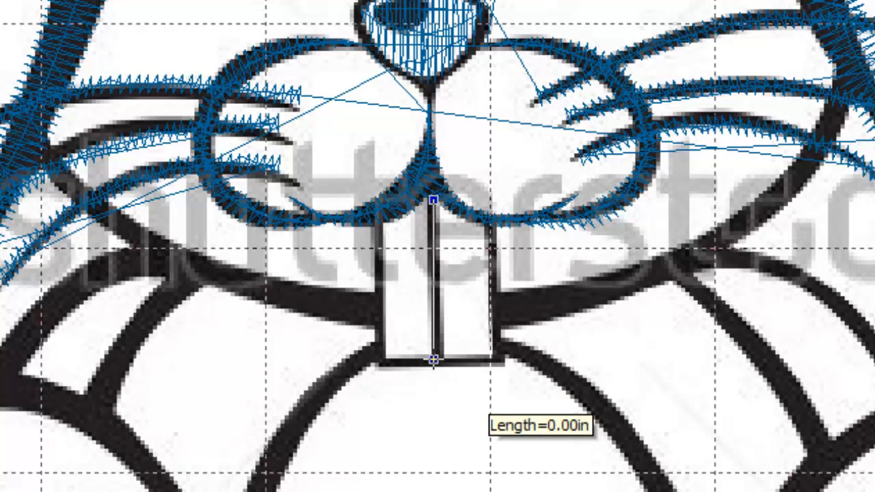
pyautogui.click(389, 360)
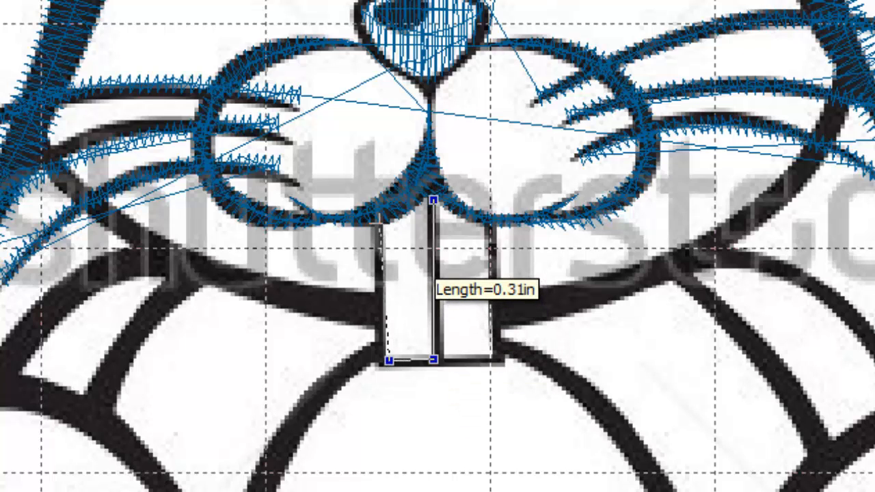
pyautogui.click(381, 220)
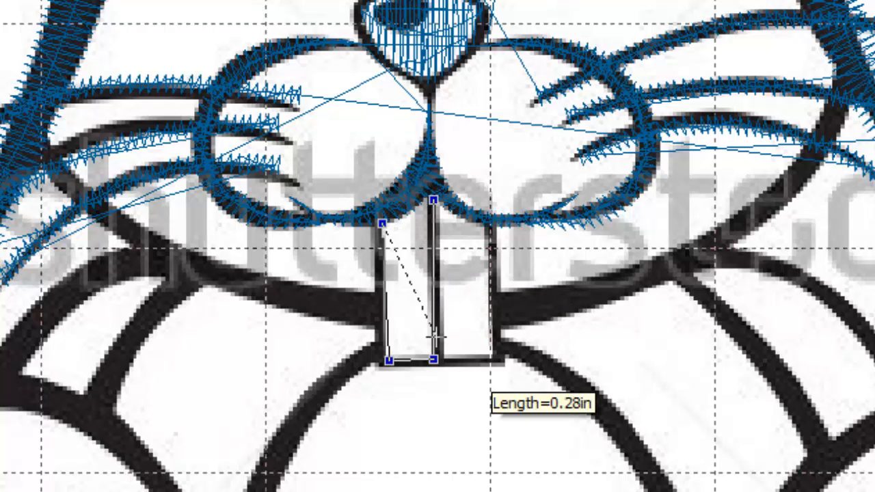
pyautogui.press('BackSpace')
pyautogui.press('BackSpace')
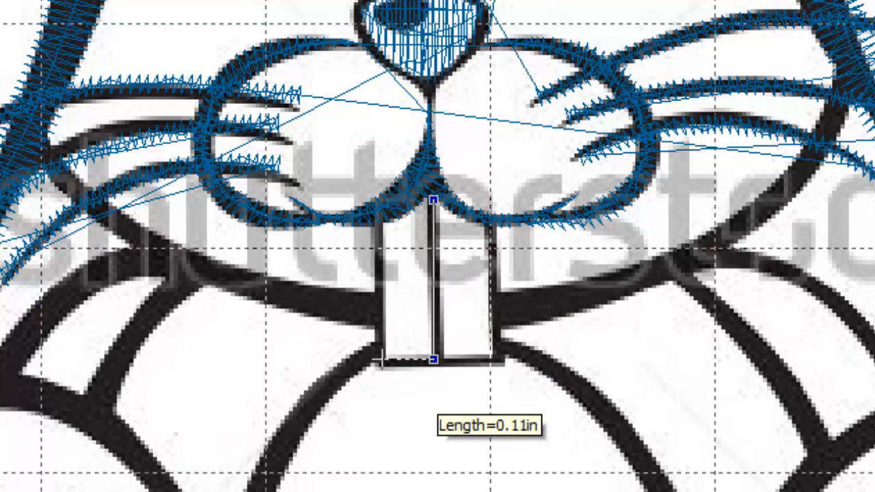
# - Continue the outline along the left tooth's bottom edge and up its outer side, then finish and select the artwork
pyautogui.click(383, 360)
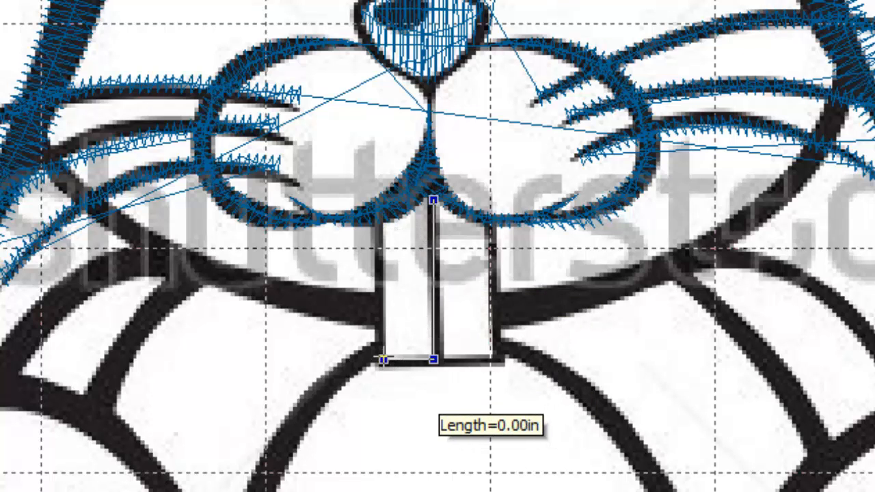
pyautogui.click(383, 220)
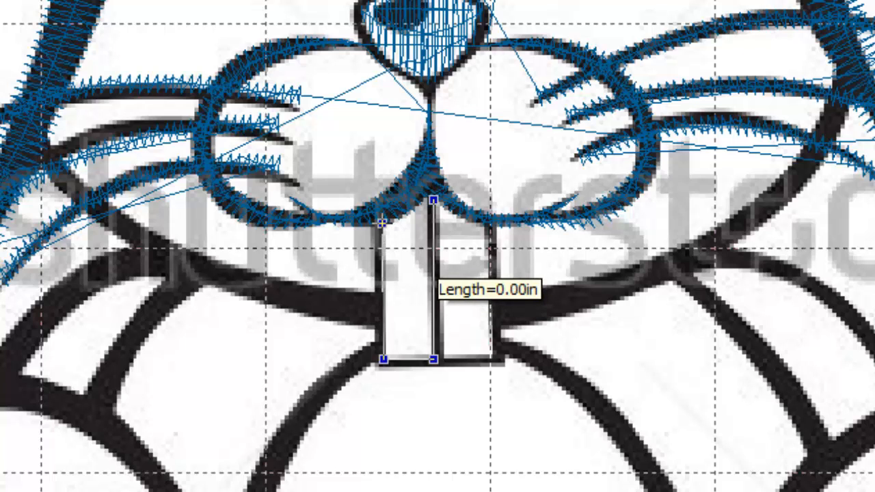
pyautogui.press('Return')
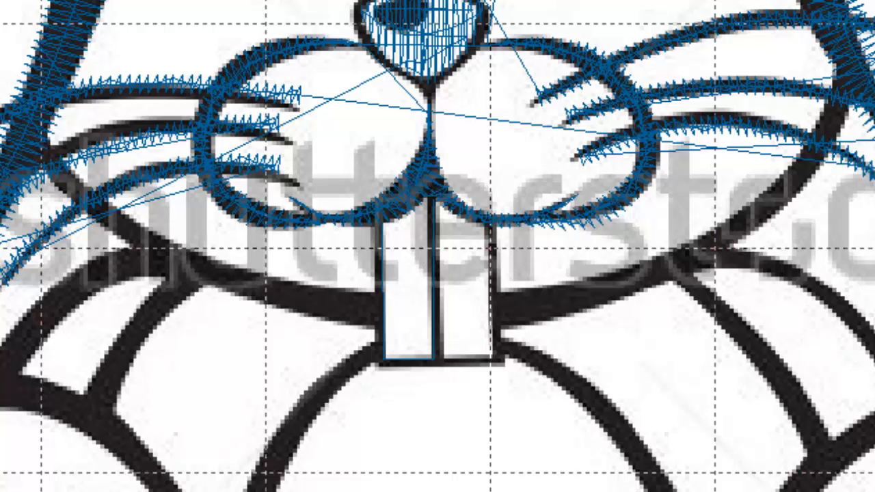
pyautogui.click(400, 273)
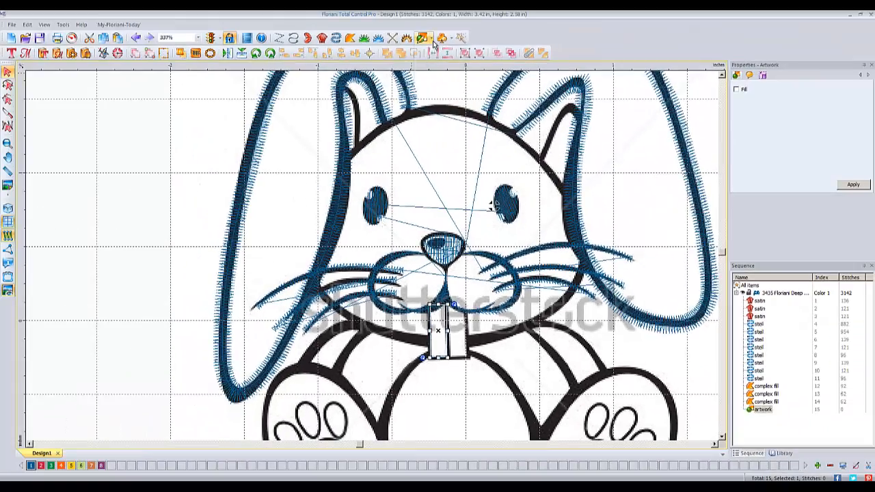
# - Trace the right tooth as Pen artwork, running down its outer side and along its bottom edge to the divider between the teeth
pyautogui.click(429, 42)
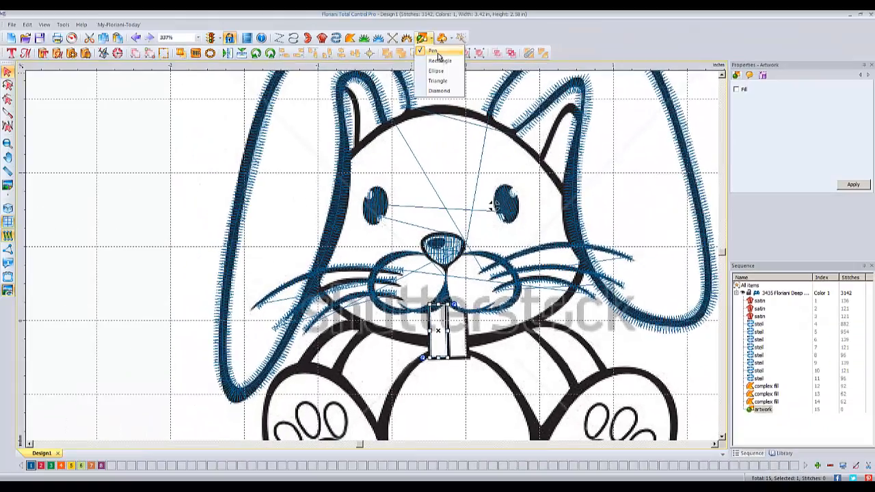
pyautogui.click(421, 3)
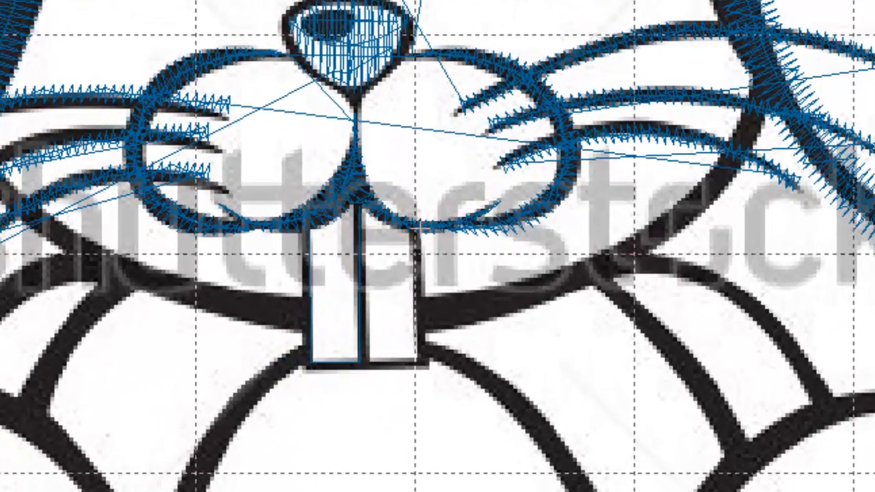
pyautogui.click(416, 231)
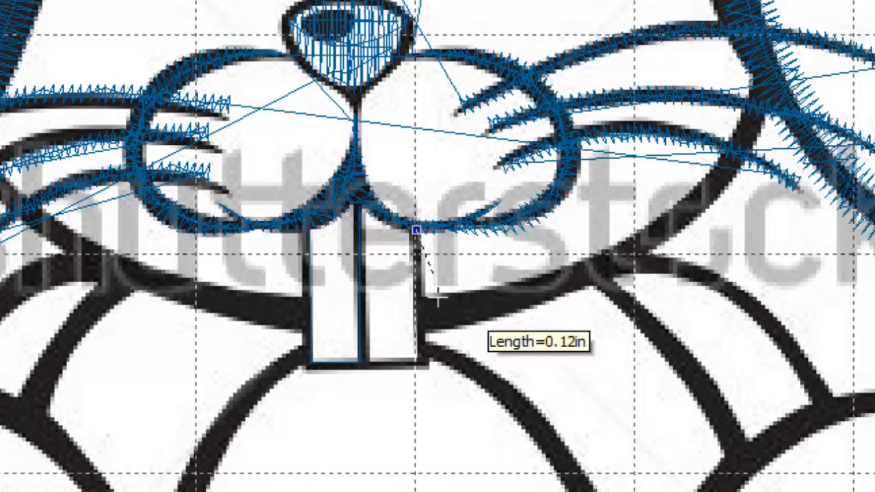
pyautogui.click(419, 362)
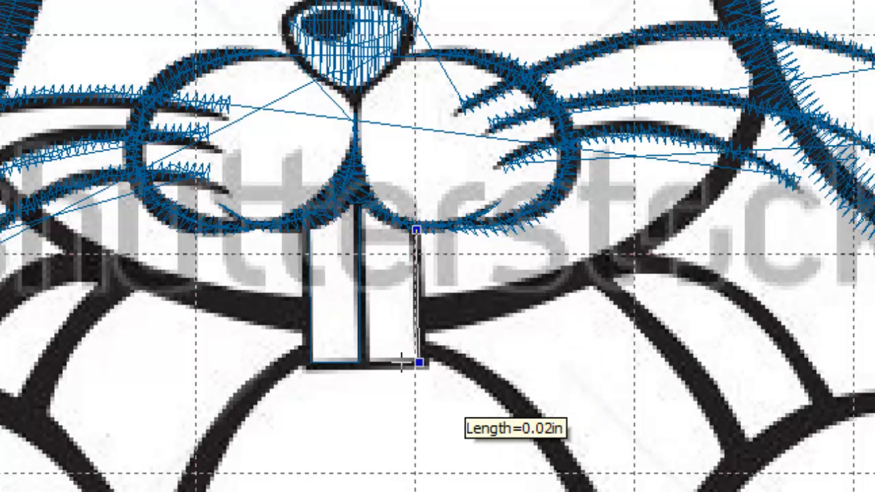
pyautogui.click(361, 363)
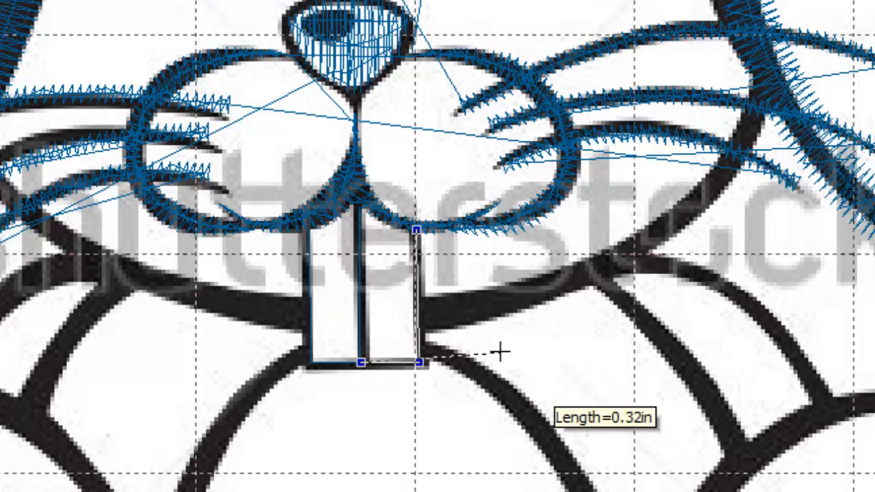
pyautogui.press('Return')
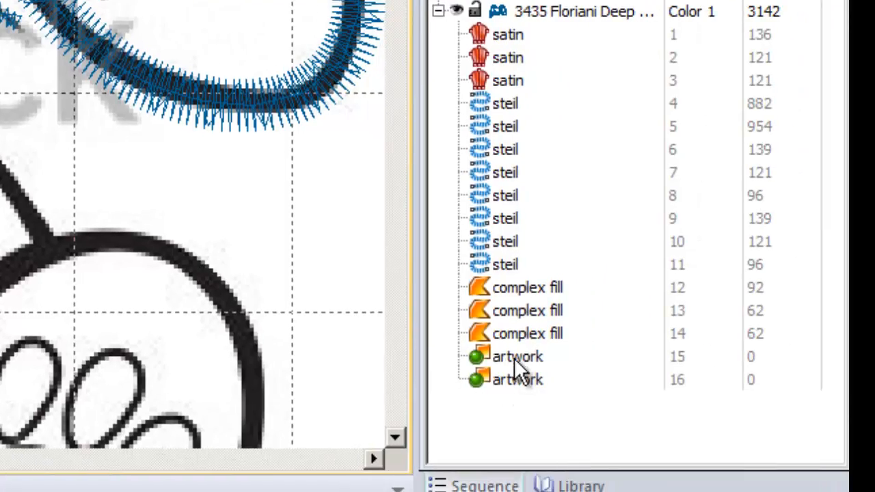
# - Convert both tooth outline artworks to Steil stitches with a width of 1 mm
pyautogui.click(514, 357)
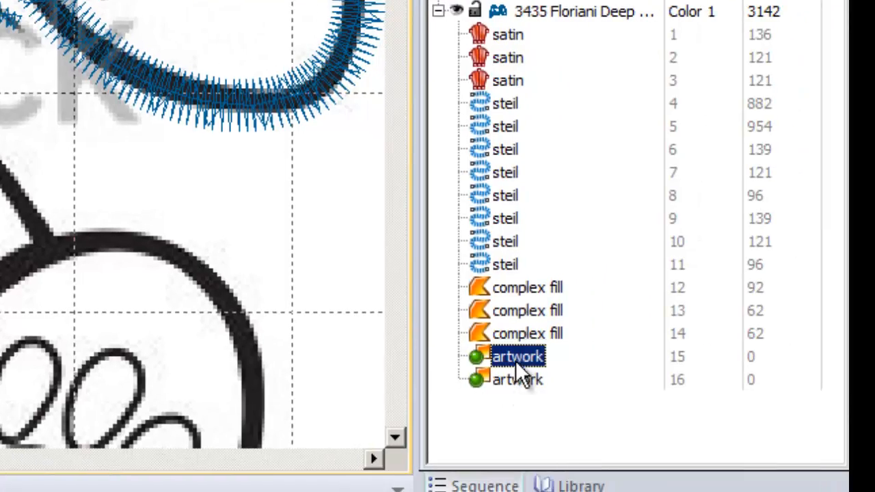
pyautogui.keyDown('shift'); pyautogui.click(527, 378); pyautogui.keyUp('shift')
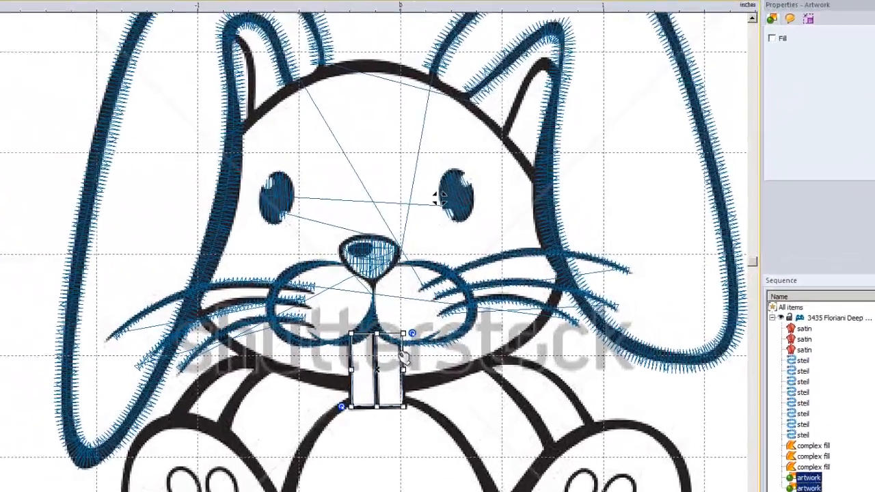
pyautogui.rightClick(304, 414)
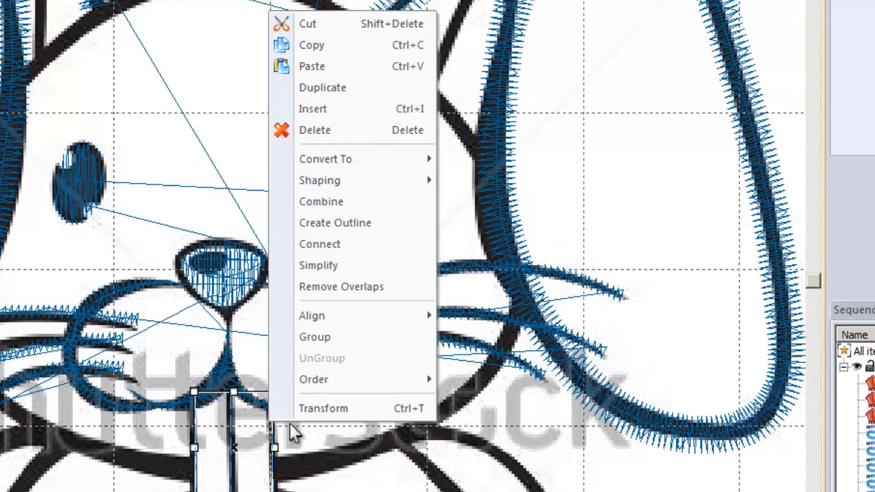
pyautogui.moveTo(345, 162)
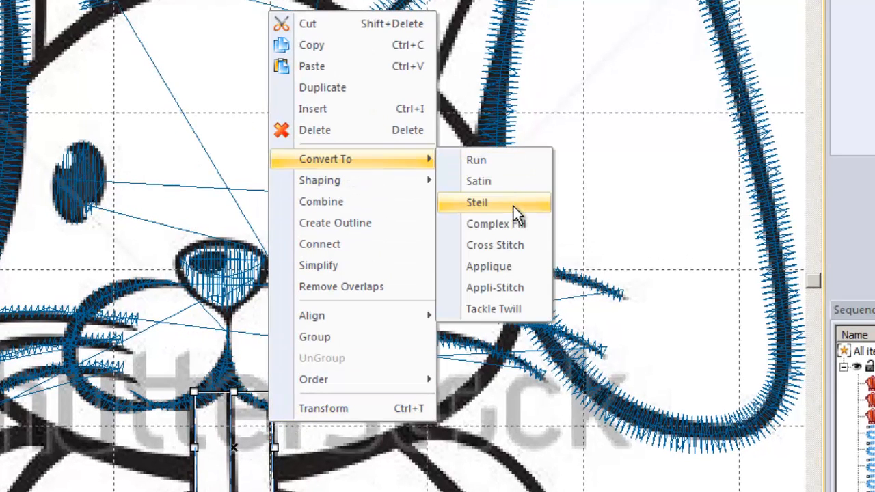
pyautogui.click(513, 204)
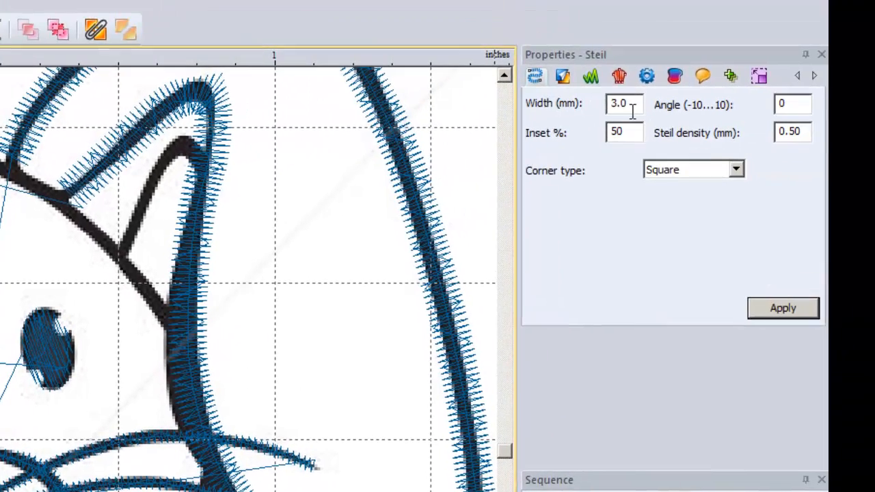
pyautogui.doubleClick(626, 106)
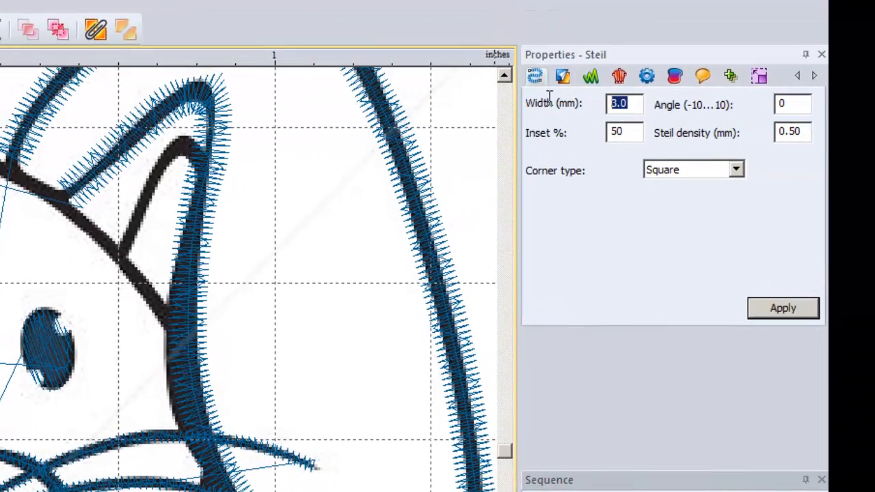
pyautogui.write('1')
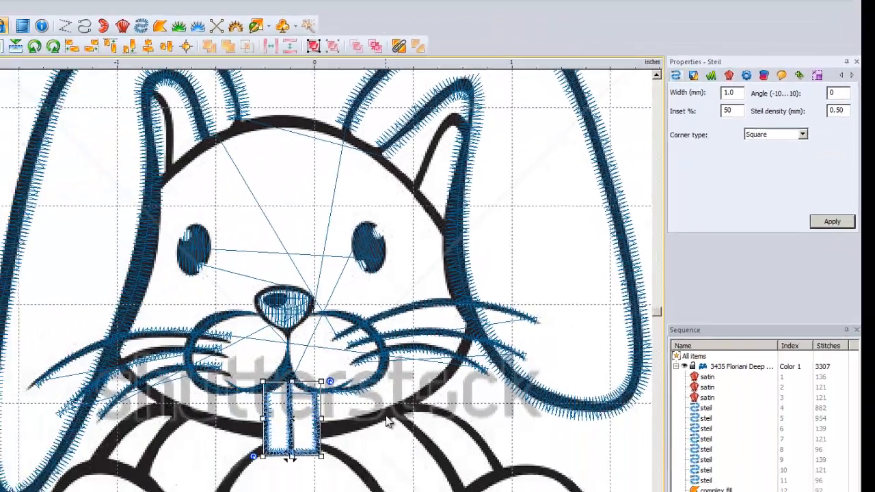
pyautogui.click(549, 342)
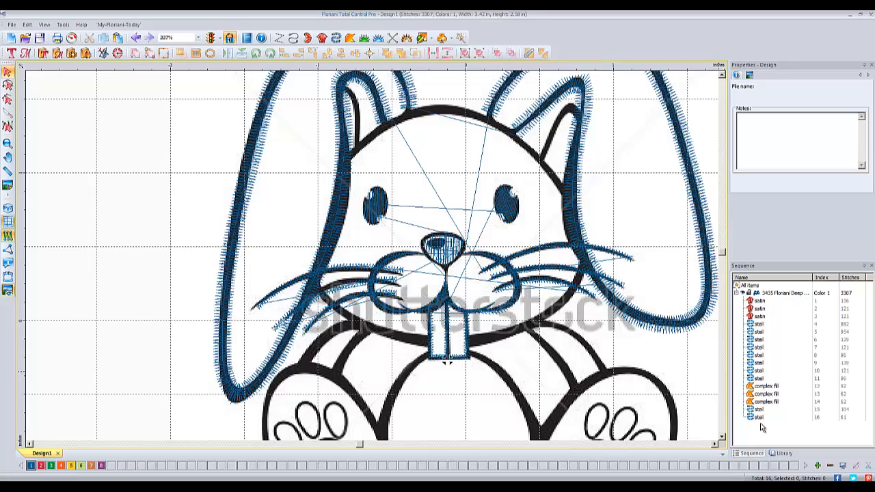
# - Send the two tooth Steil segments to the back of the sequence so they stitch first
pyautogui.moveTo(763, 428); pyautogui.dragTo(759, 409)
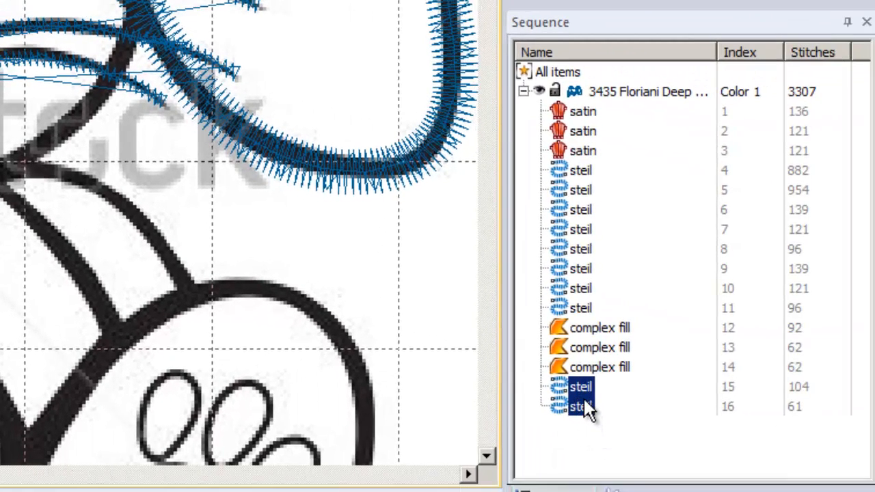
pyautogui.rightClick(585, 403)
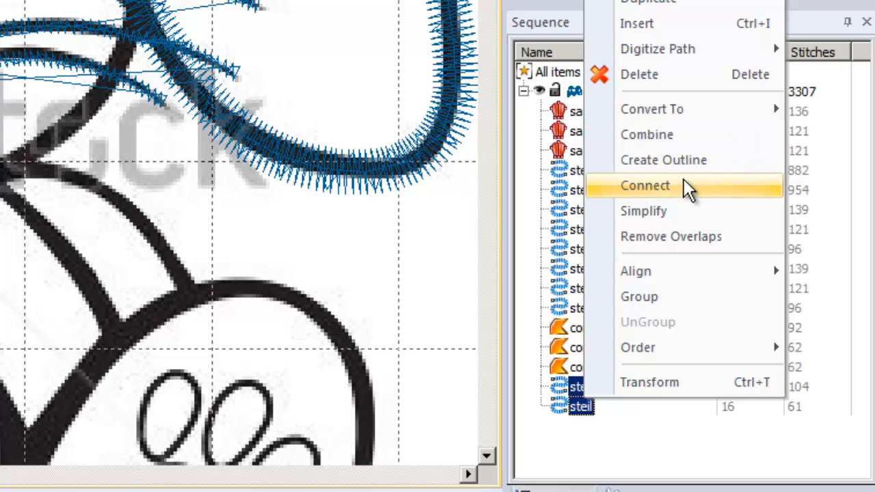
pyautogui.moveTo(693, 349)
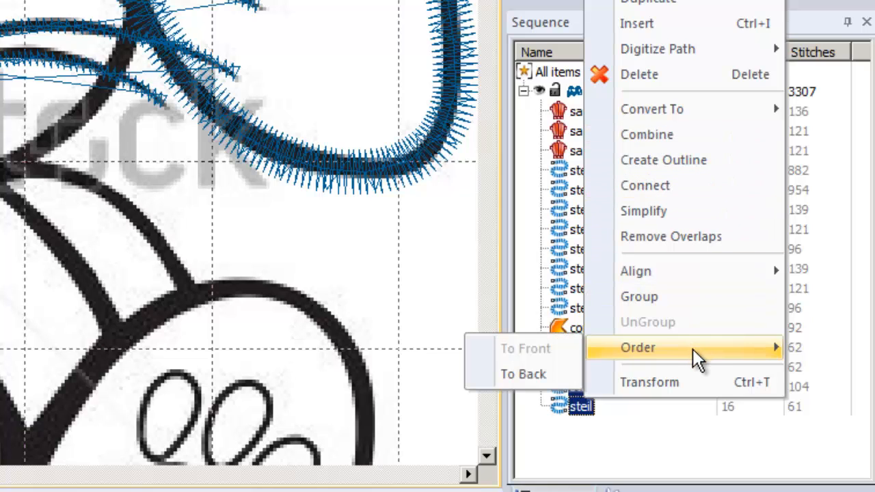
pyautogui.click(542, 377)
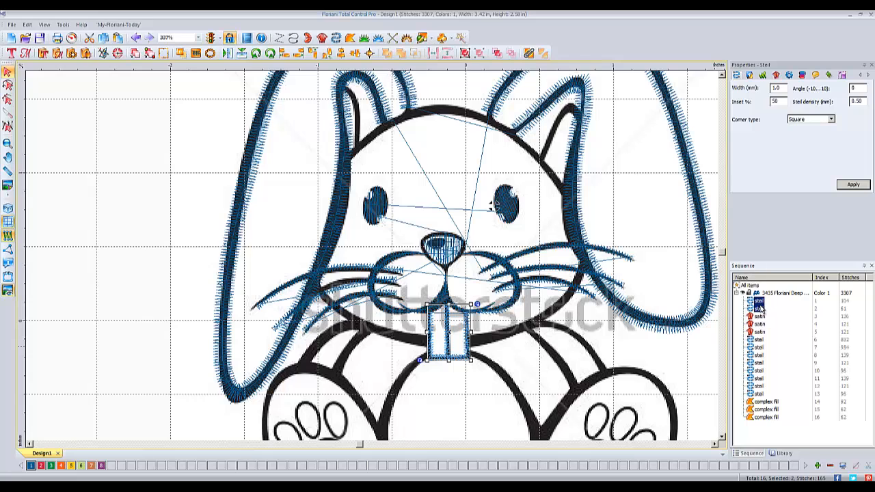
pyautogui.click(549, 325)
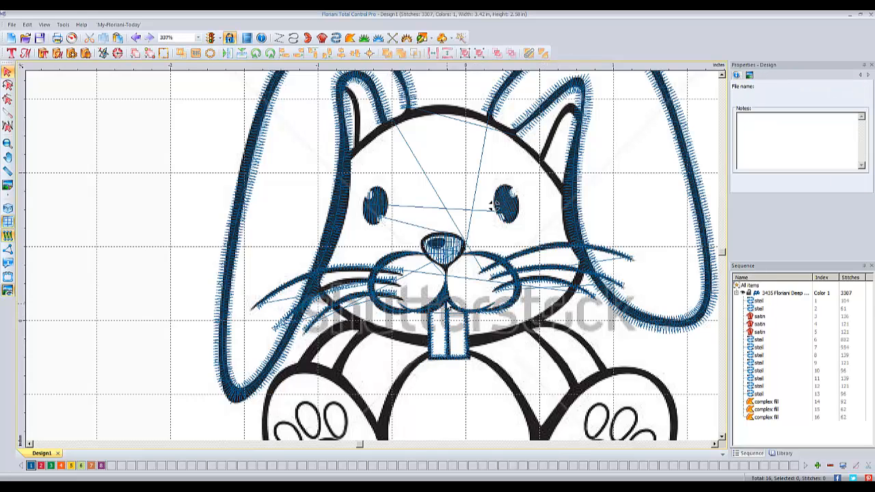
# - Turn on the 3D stitch view and fade the backdrop image to its lightest setting
pyautogui.click(9, 208)
pyautogui.scroll(-1, 428, 239)
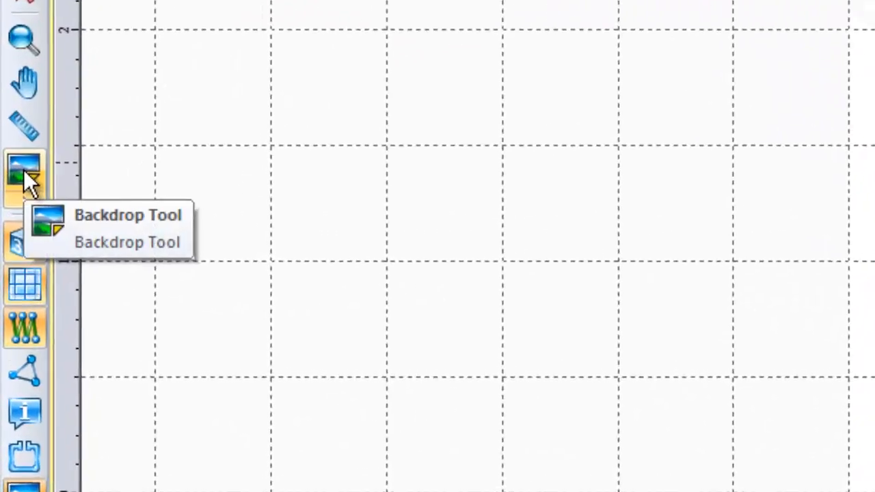
pyautogui.click(23, 169)
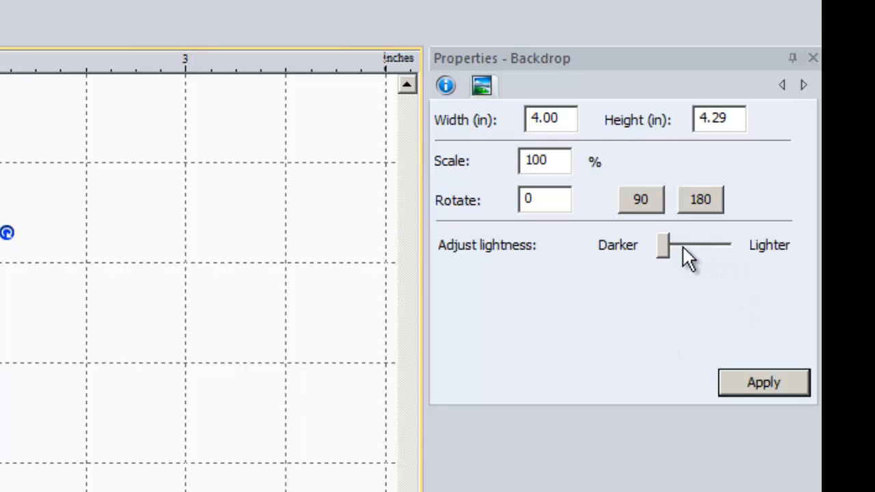
pyautogui.moveTo(666, 244); pyautogui.dragTo(756, 250)
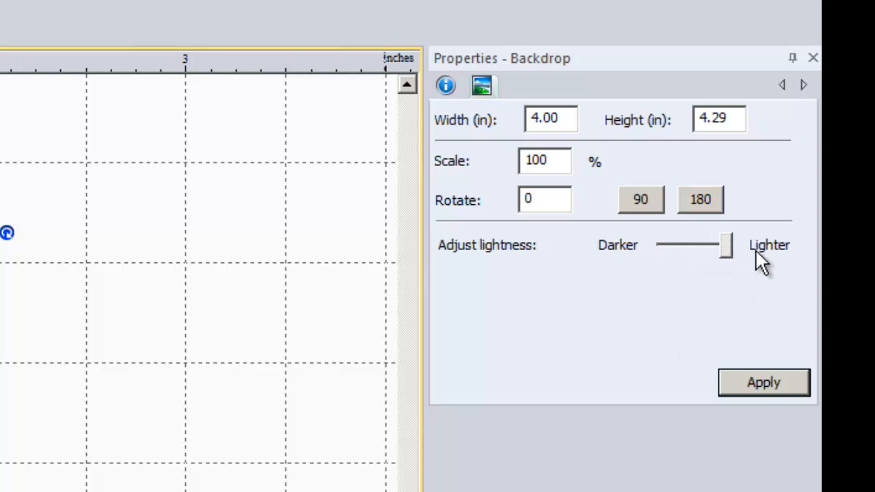
pyautogui.click(760, 385)
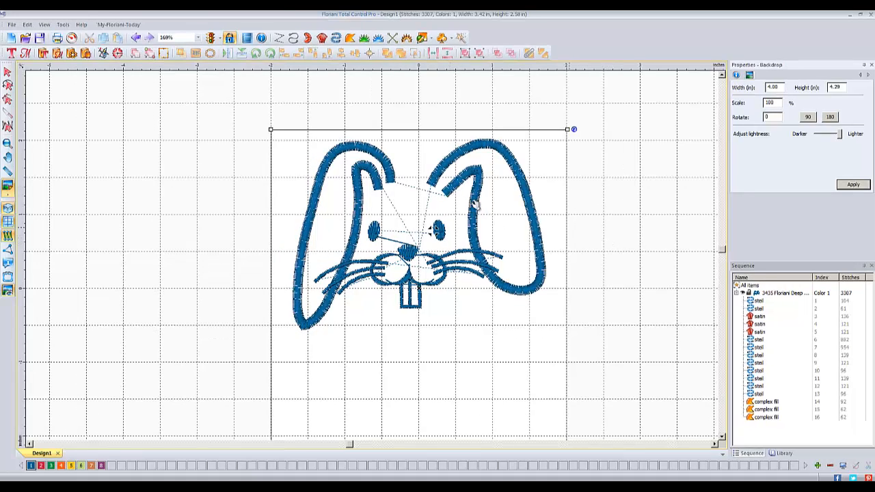
pyautogui.click(7, 71)
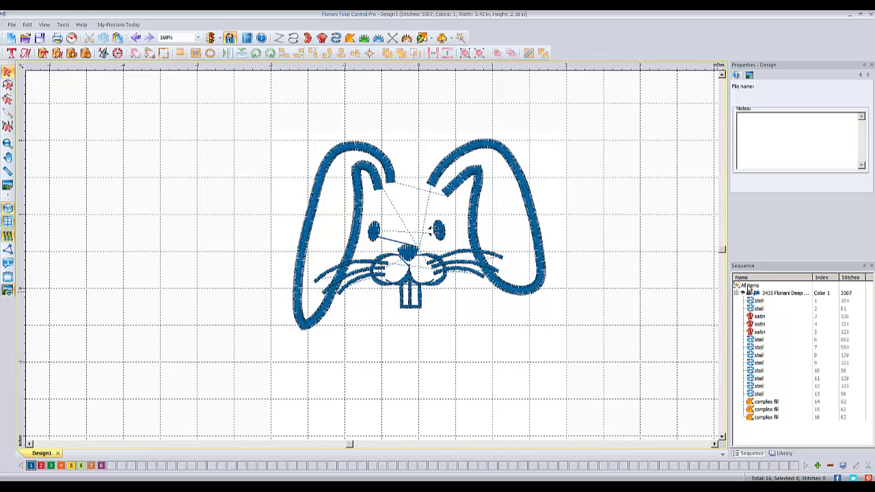
# - Optimize the entry and exit points of all items in the design and turn off the 3D stitch view
pyautogui.click(751, 286)
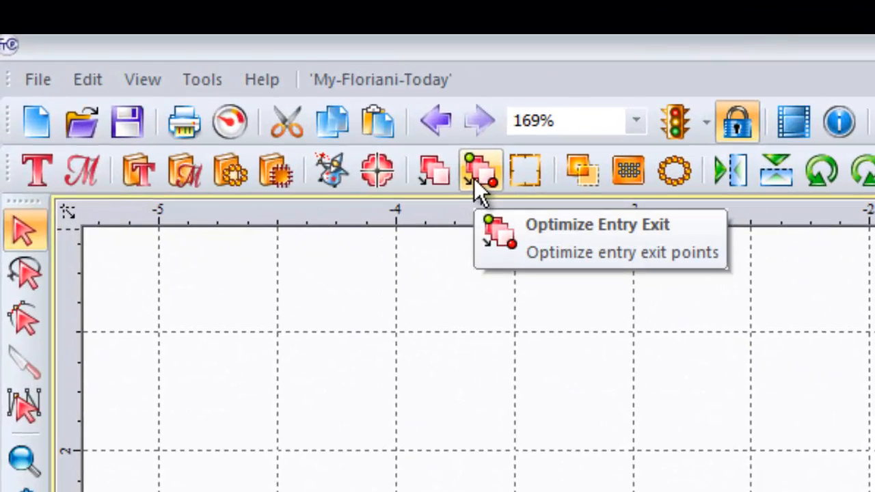
pyautogui.click(475, 176)
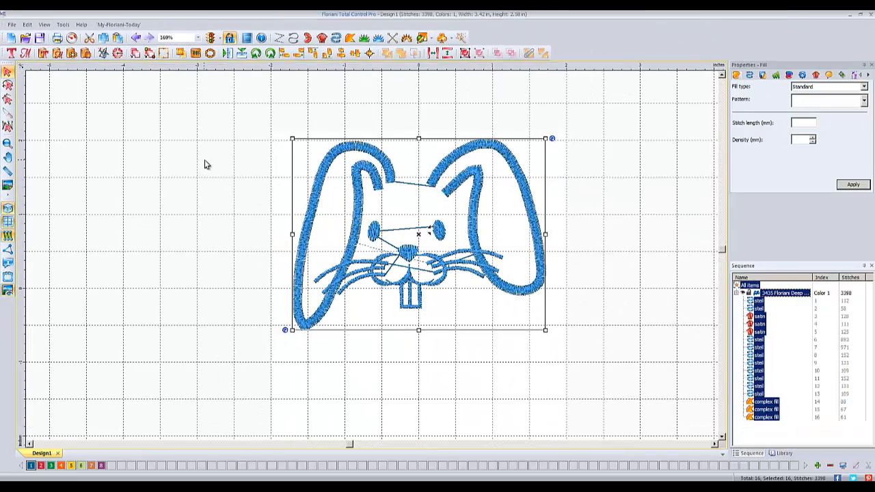
pyautogui.click(340, 271)
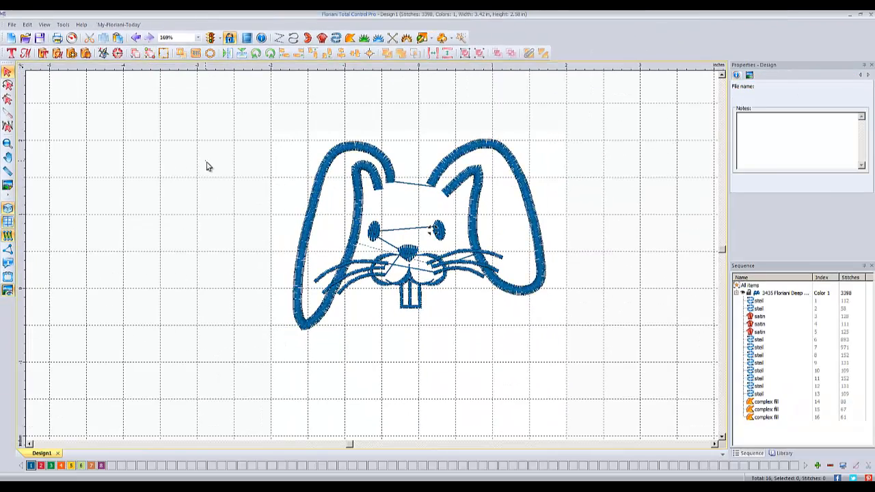
pyautogui.scroll(1, 419, 265)
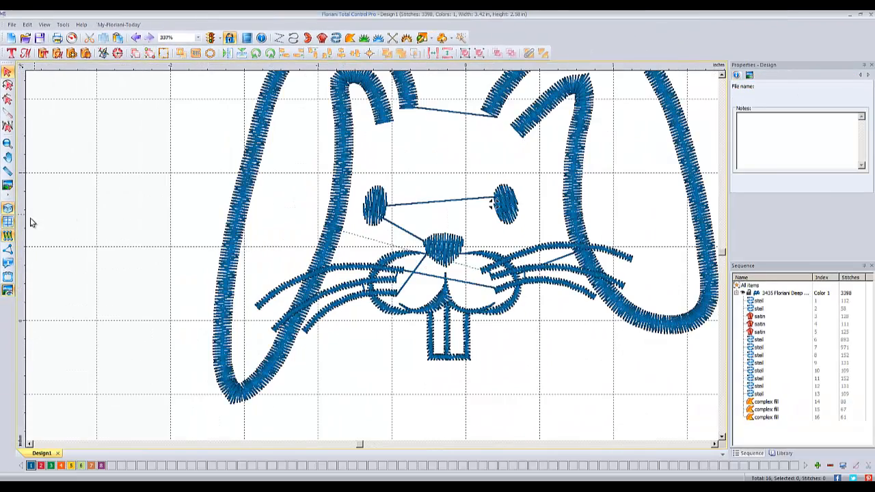
pyautogui.click(8, 210)
pyautogui.scroll(-1, 455, 204)
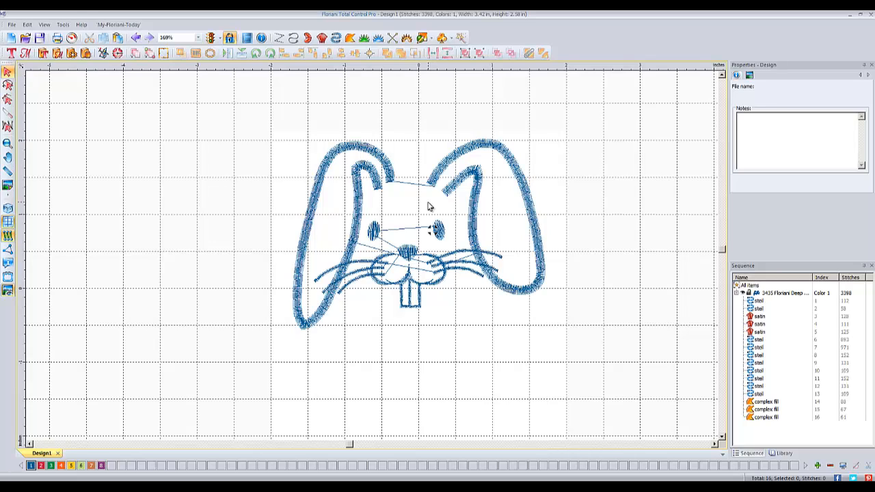
# - Start Save2Sew for the bunny design and set the type of fabric to Cotton Pique - I Digitized
pyautogui.click(12, 24)
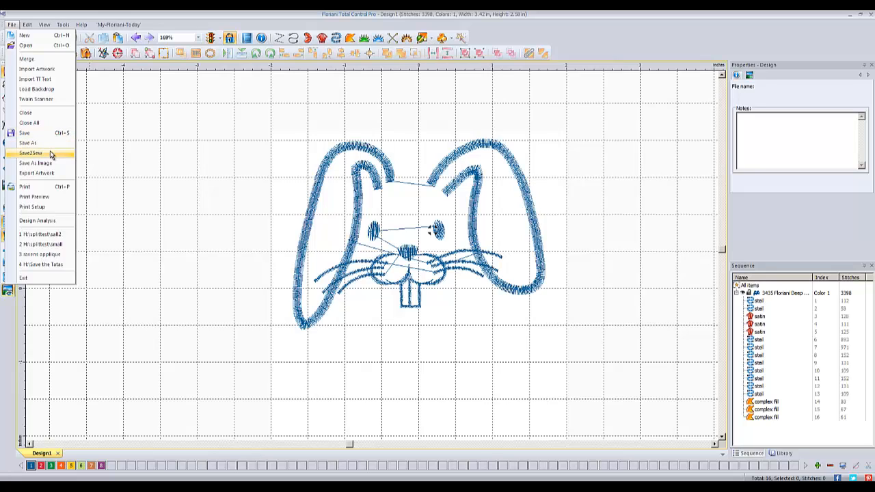
pyautogui.click(51, 154)
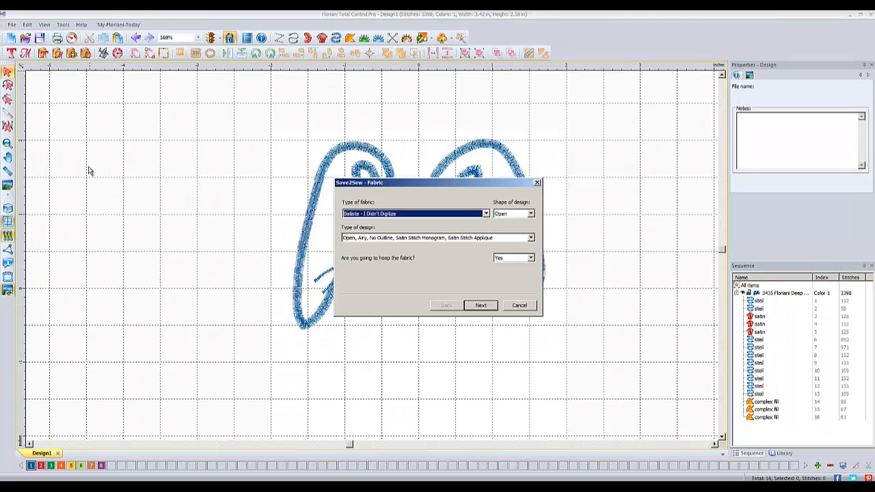
pyautogui.click(486, 214)
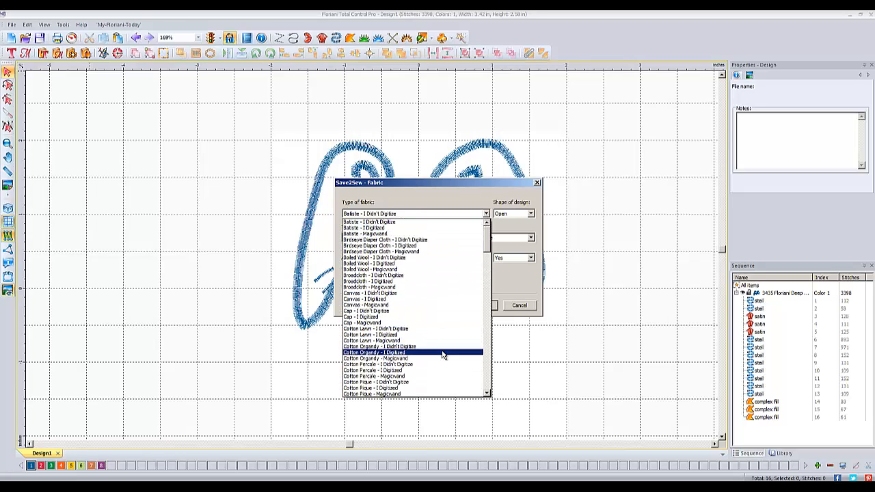
pyautogui.scroll(-2, 443, 349)
pyautogui.scroll(-2, 441, 357)
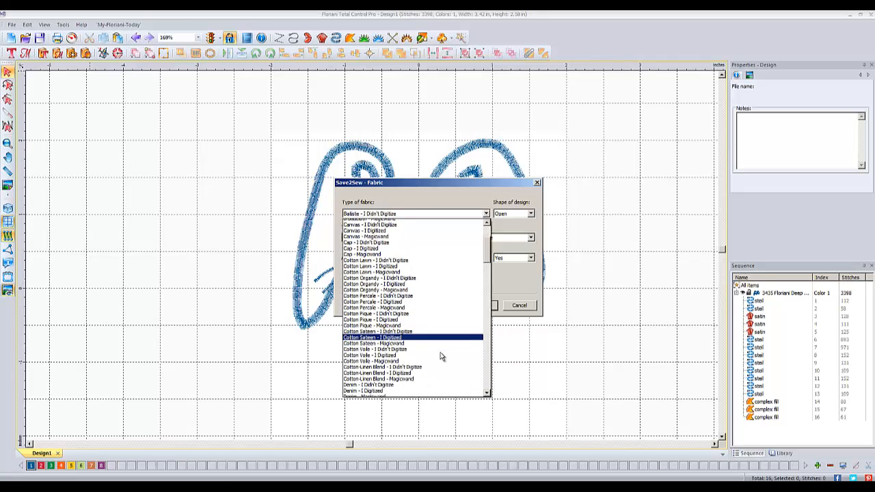
pyautogui.scroll(2, 417, 307)
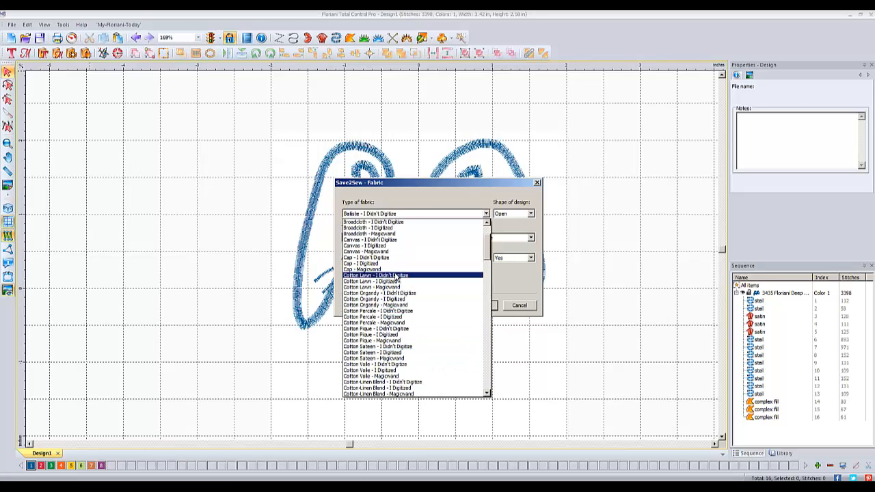
pyautogui.scroll(-2, 398, 264)
pyautogui.scroll(-3, 403, 287)
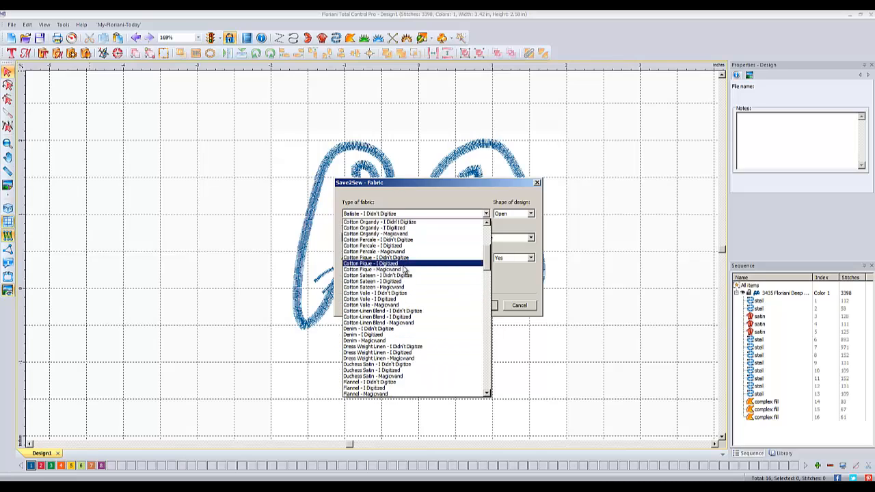
pyautogui.click(403, 264)
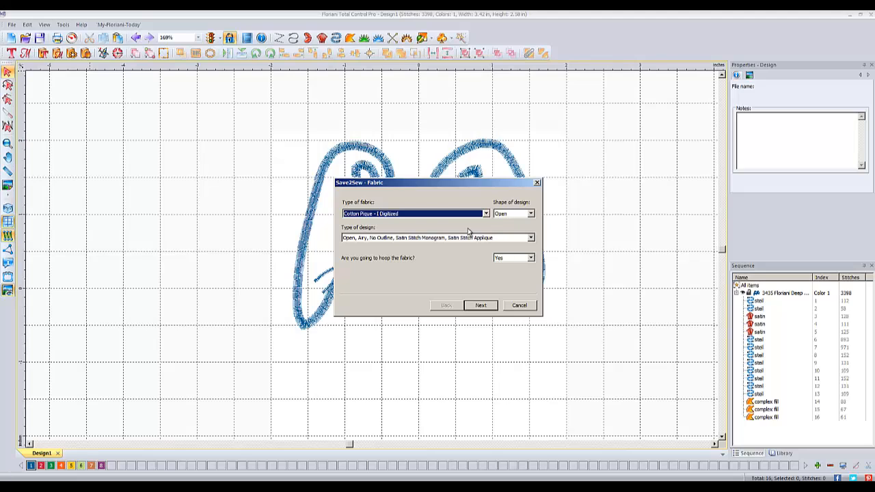
# - Apply the new density, underlay and pull compensation settings to the design and finish the Save2Sew wizard
pyautogui.click(481, 307)
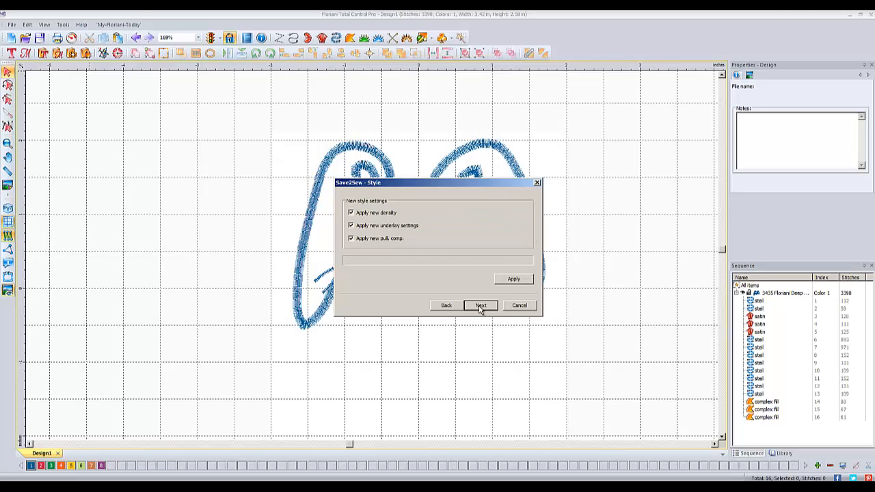
pyautogui.click(510, 282)
pyautogui.click(461, 269)
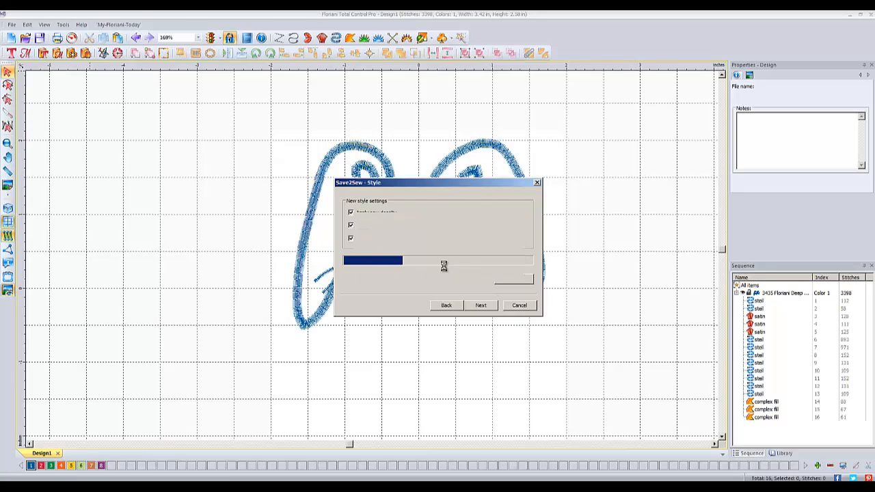
pyautogui.click(481, 307)
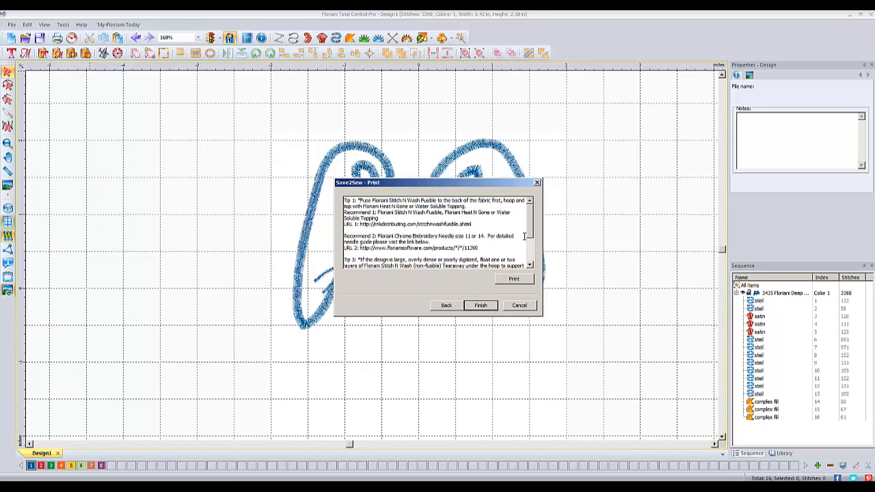
pyautogui.moveTo(531, 234)
pyautogui.mouseDown()
pyautogui.moveTo(536, 254)
pyautogui.moveTo(536, 227)
pyautogui.mouseUp()
pyautogui.click(480, 305)
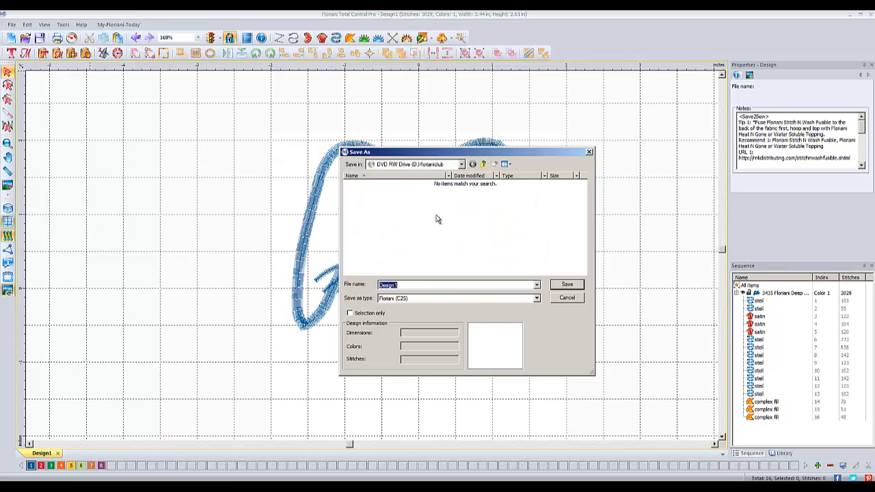
# - Check the embroidery file formats available for saving the design, and dismiss the save without storing a file
pyautogui.click(445, 299)
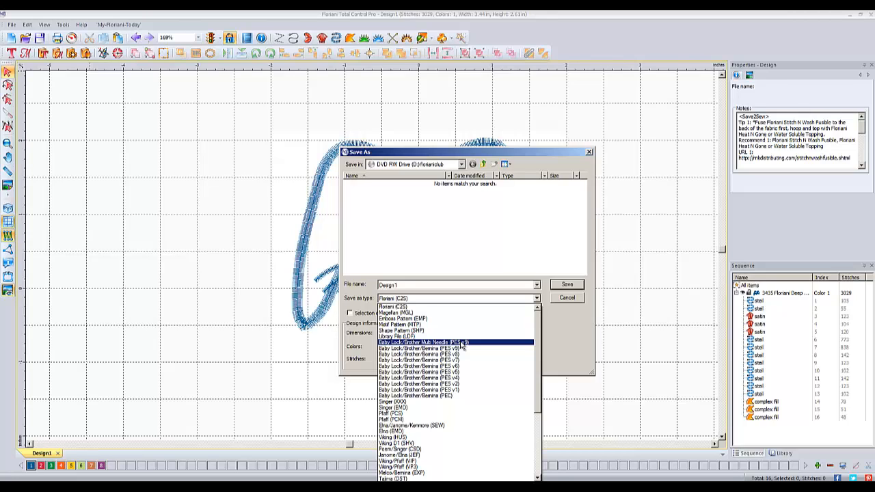
pyautogui.click(564, 299)
pyautogui.click(564, 299)
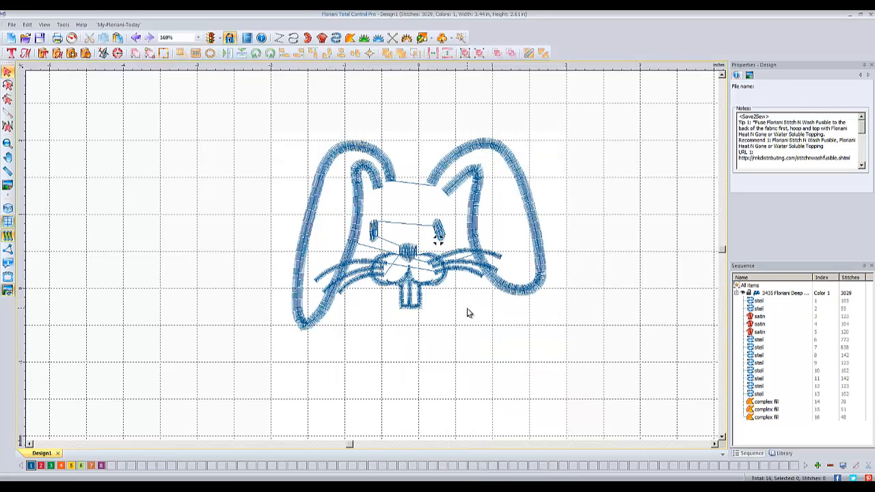